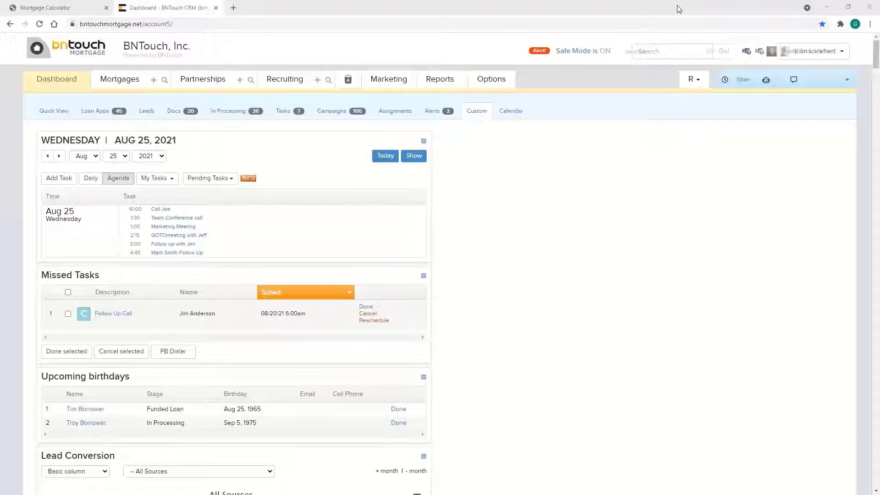
# Open the account menu on the Refinance Your Home Mortgage page with its empty Quick Quote form
pyautogui.click(802, 51)
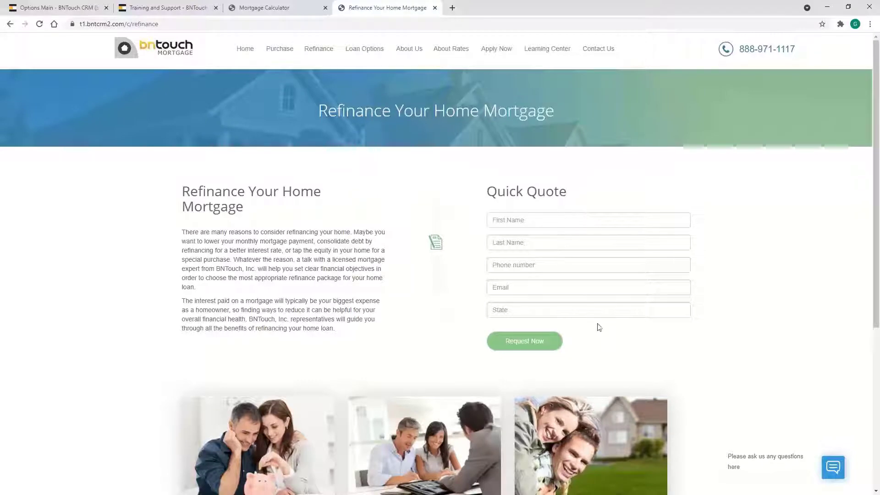
# Open the newest lead '3, Test' from Mortgages > Leads to show its two active campaigns
pyautogui.click(46, 7)
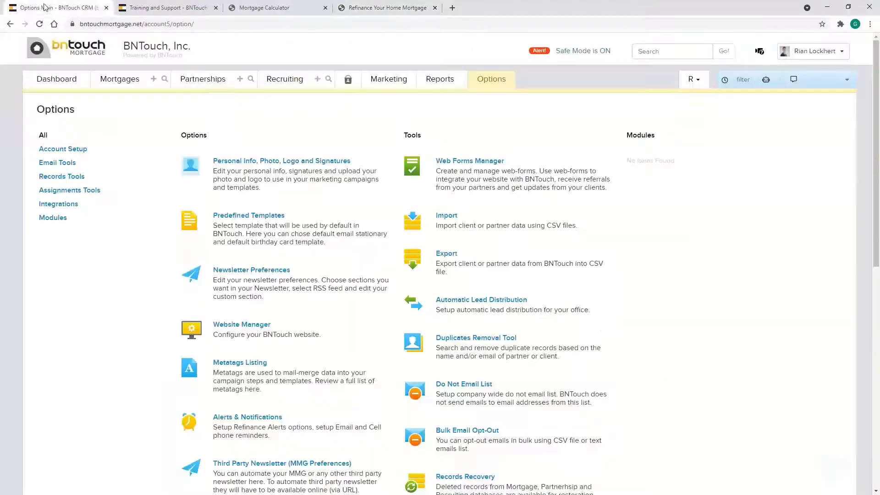
pyautogui.click(120, 80)
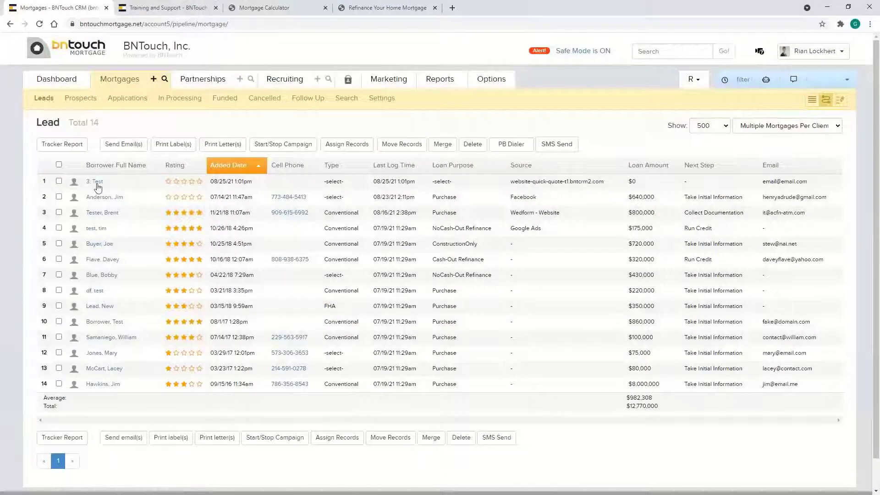
pyautogui.click(96, 183)
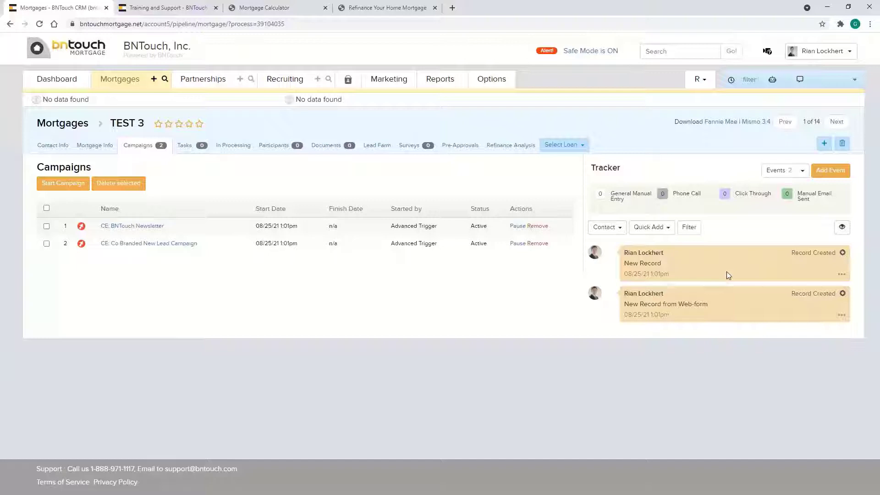
# Start a blank new form through Options > Web Forms Manager > Add Mortgage Form
pyautogui.click(186, 8)
pyautogui.click(497, 86)
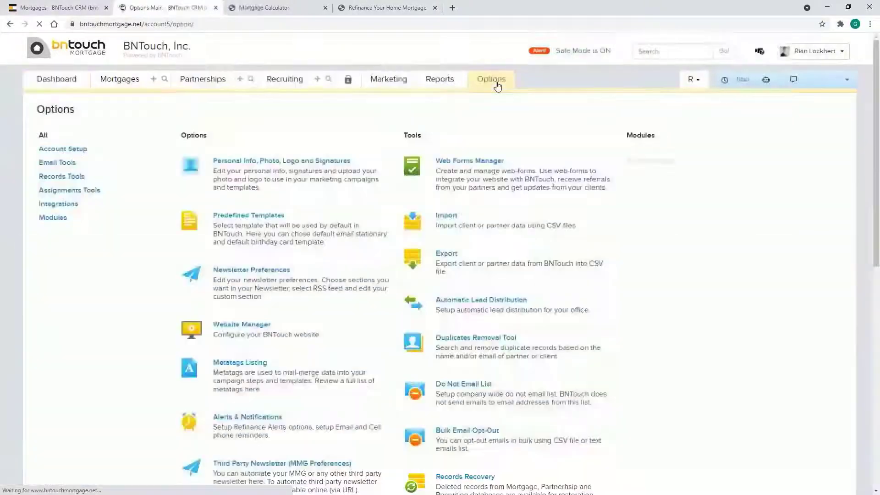
pyautogui.click(460, 165)
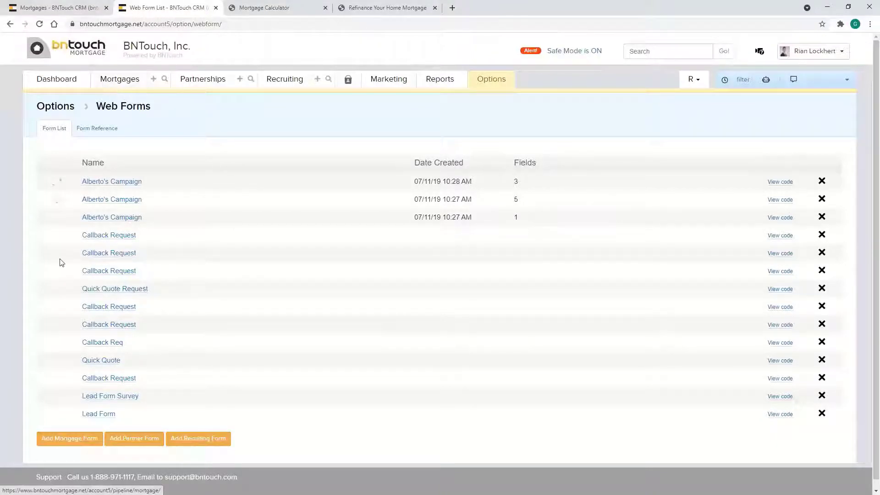
pyautogui.click(69, 439)
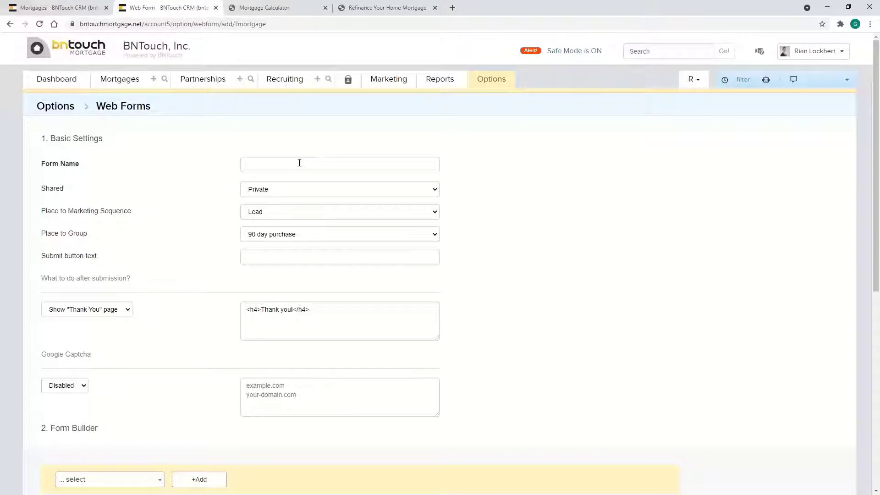
# Scroll through the Add Web Form builder's settings and templates
pyautogui.scroll(-1, 311, 238)
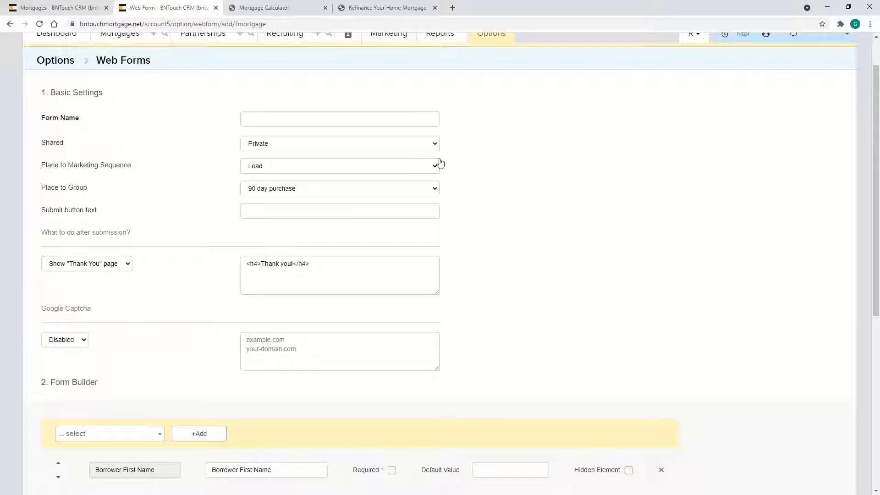
pyautogui.scroll(1, 125, 92)
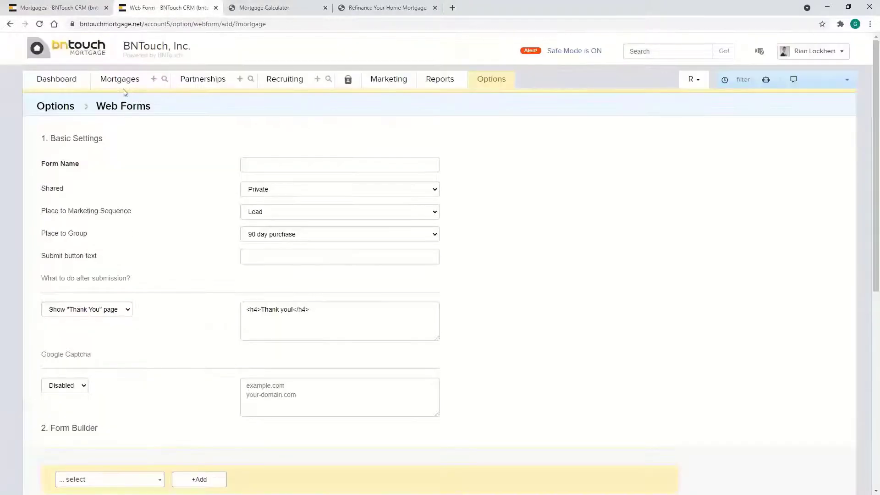
pyautogui.scroll(-4, 504, 190)
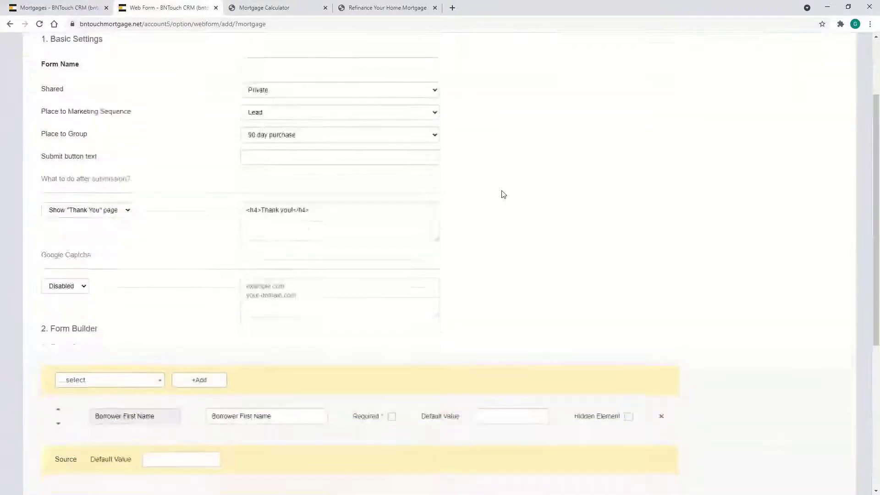
pyautogui.scroll(-2, 485, 172)
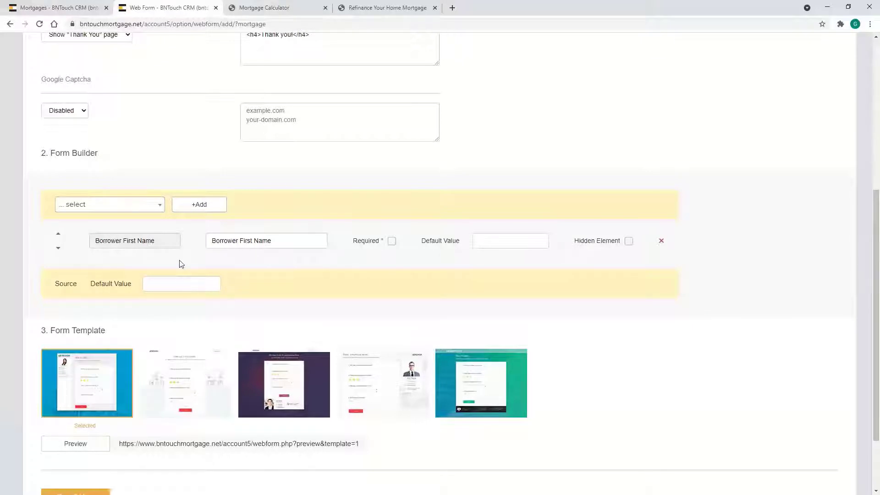
# Browse the '... select' field list without adding a field, then return to the TEST 3 lead
pyautogui.click(156, 205)
pyautogui.scroll(-2, 126, 251)
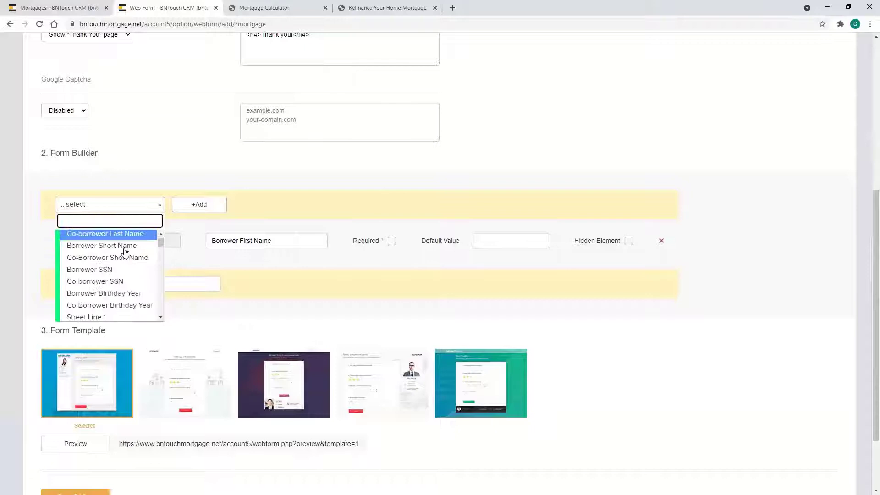
pyautogui.scroll(-10, 125, 251)
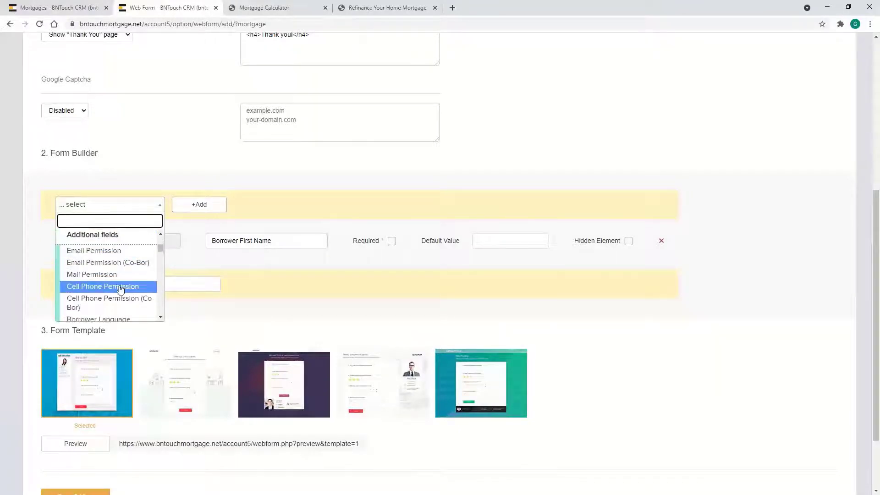
pyautogui.click(154, 204)
pyautogui.scroll(-2, 614, 203)
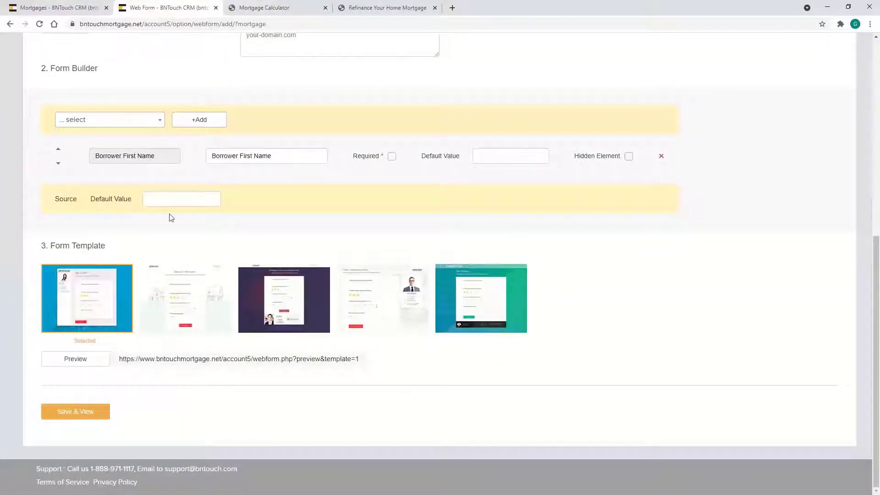
pyautogui.click(376, 8)
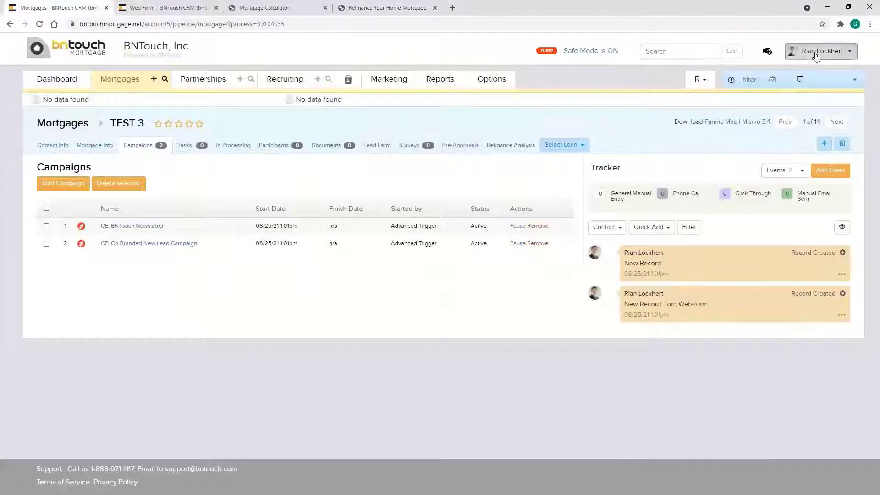
# Preview a personal Online 1003 application link from Administration > 1003
pyautogui.click(815, 53)
pyautogui.click(811, 69)
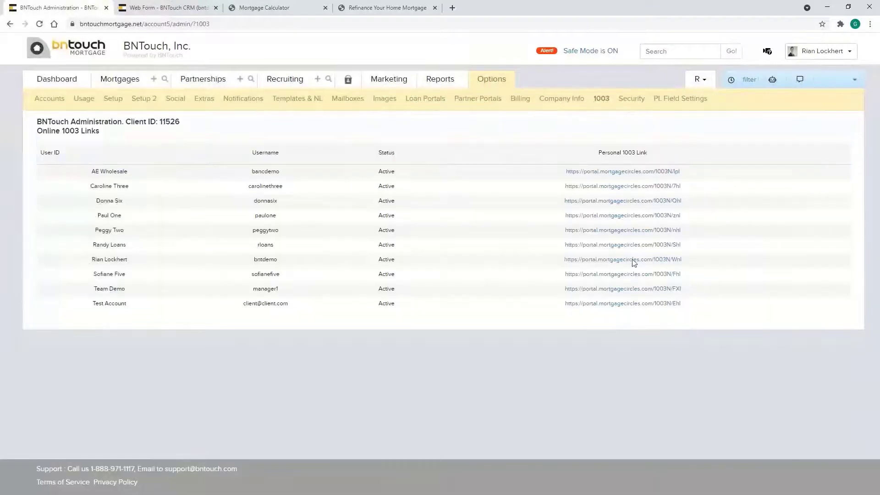
pyautogui.click(634, 259)
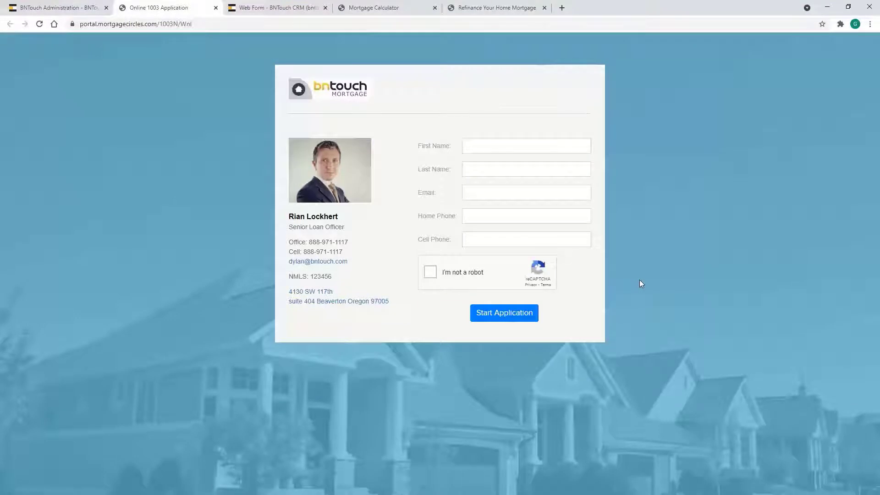
# Close the 1003 application preview and bring up the Mortgage Calculator page
pyautogui.click(216, 7)
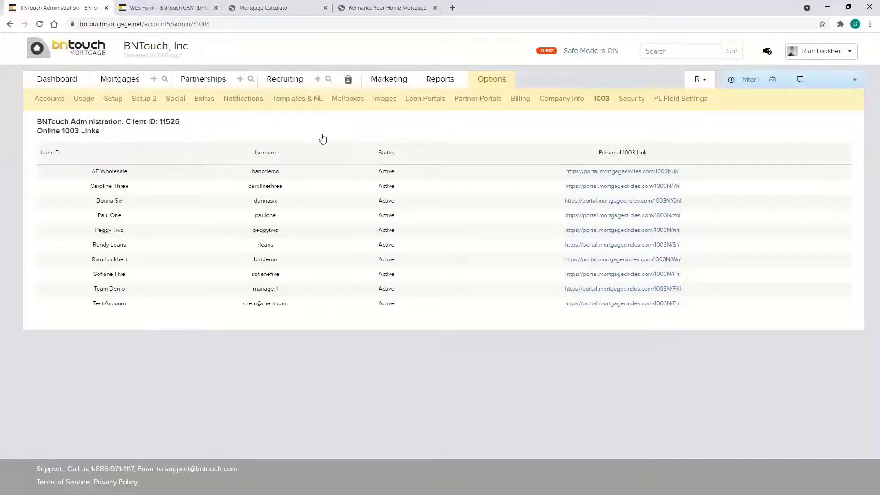
pyautogui.click(202, 7)
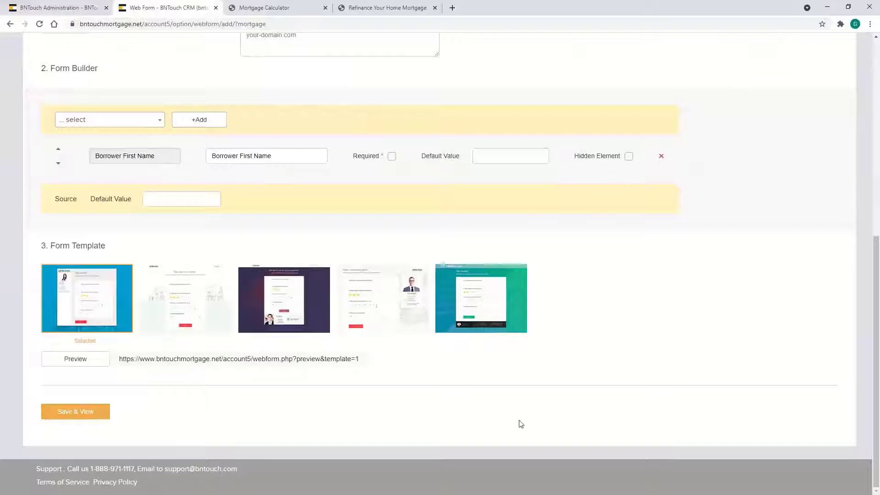
pyautogui.scroll(8, 572, 358)
# Open the Quick Connect chat panel from the chat bubble on the Refinance Your Home Mortgage page
pyautogui.click(295, 5)
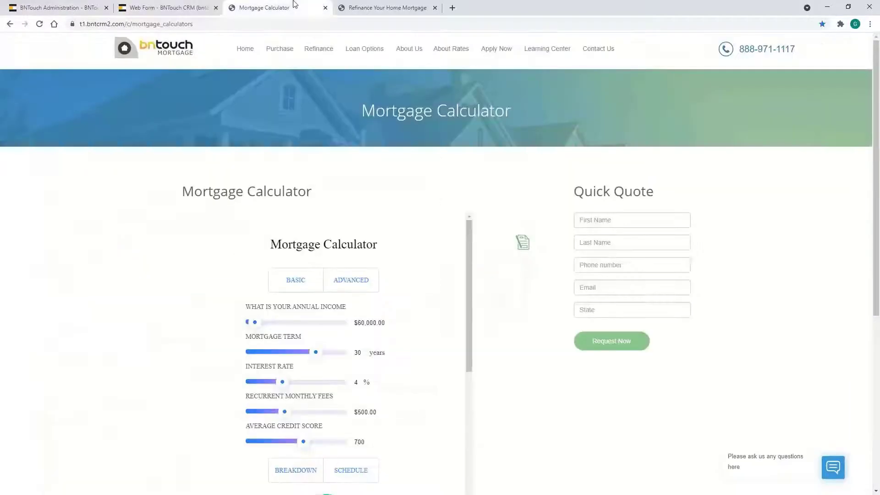
pyautogui.click(403, 9)
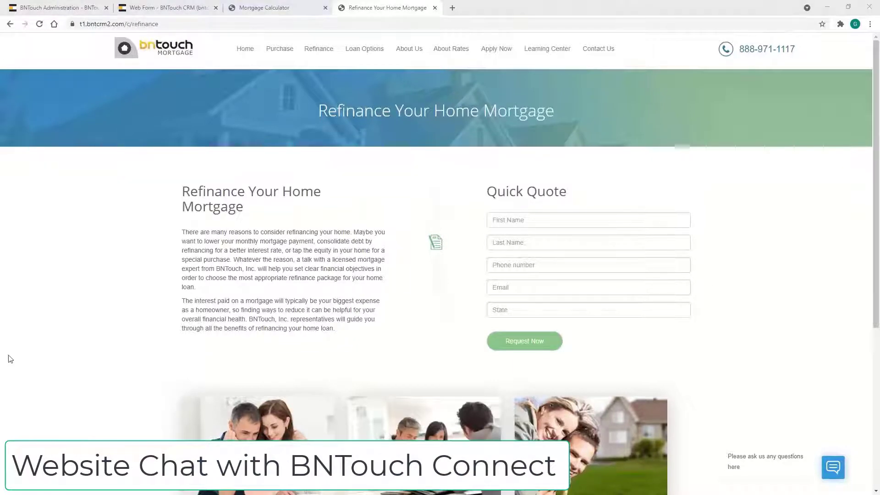
pyautogui.click(755, 457)
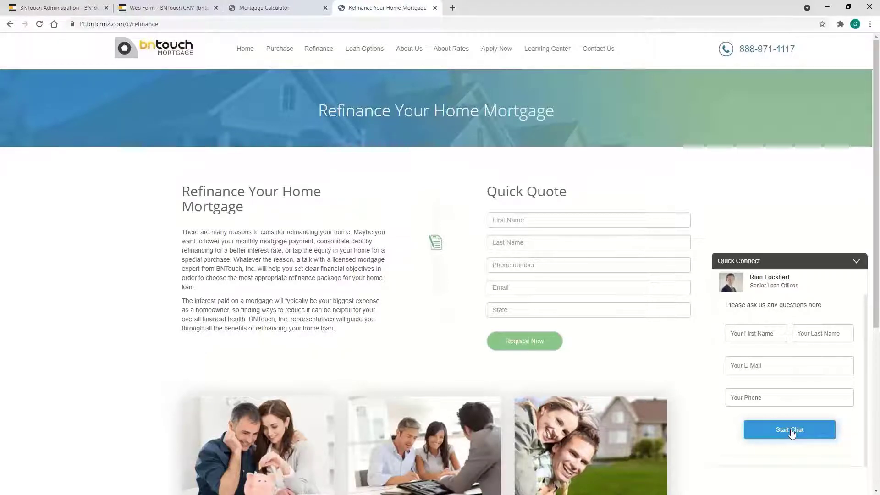
# Open the Test 3 lead from recent records, check the tracker filter, and view its Mortgage Info
pyautogui.click(60, 7)
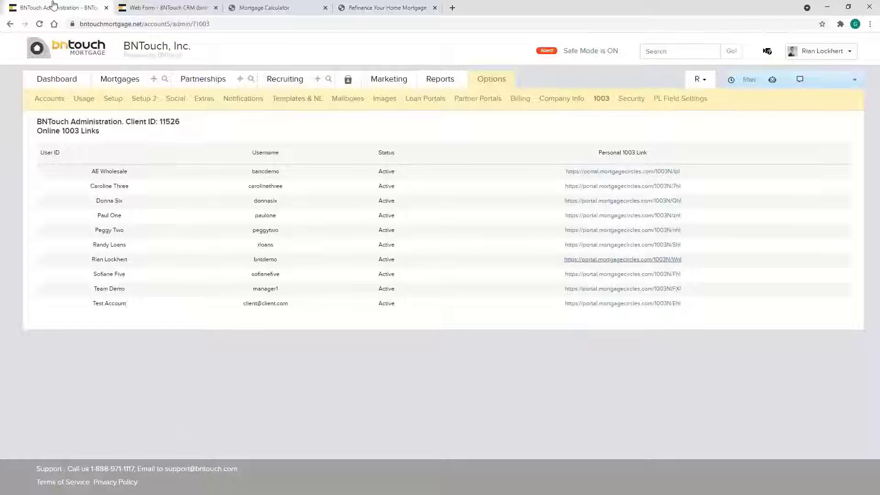
pyautogui.click(710, 84)
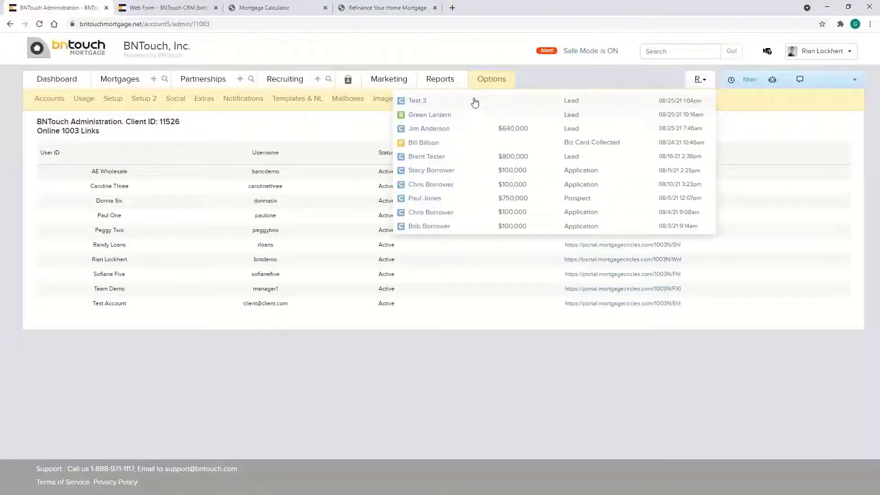
pyautogui.click(473, 100)
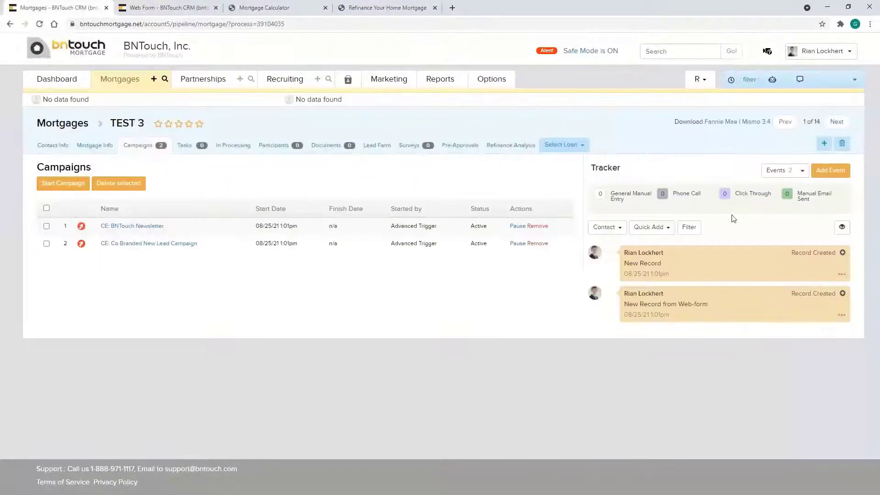
pyautogui.click(688, 226)
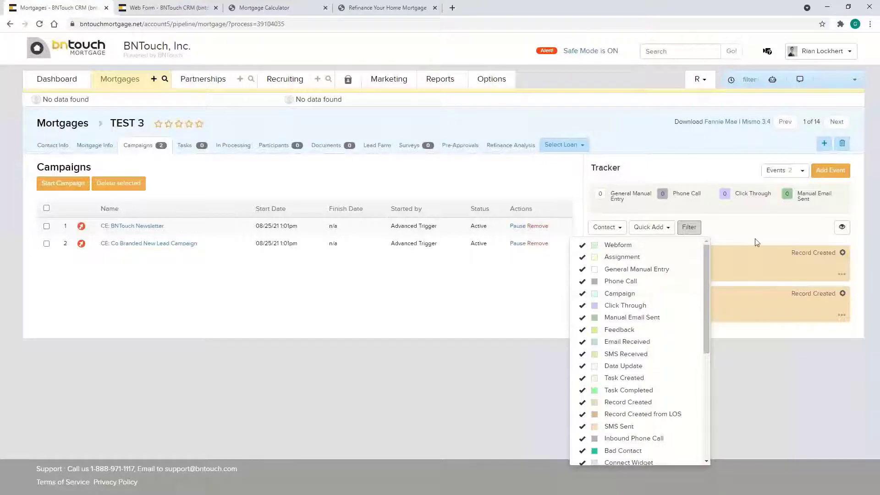
pyautogui.click(757, 243)
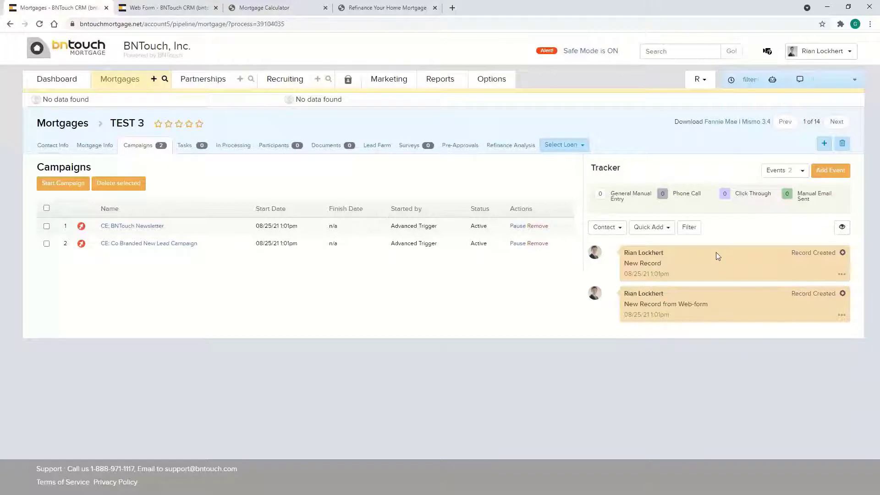
pyautogui.click(95, 145)
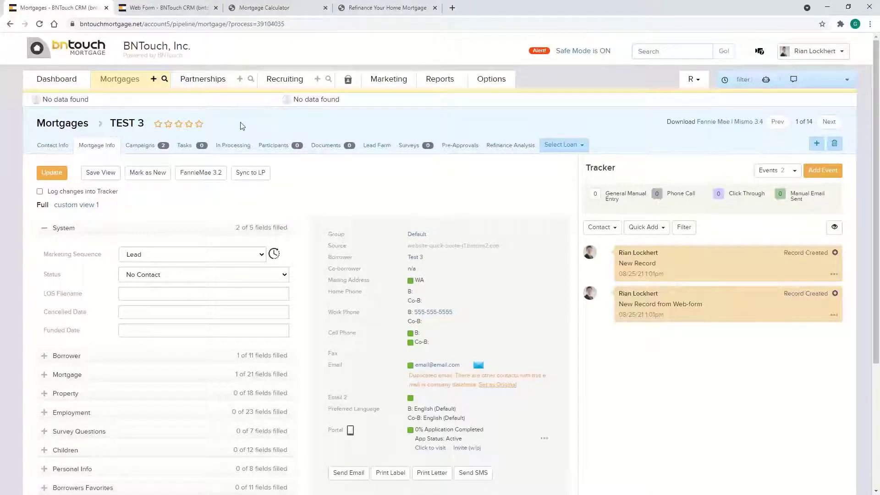
# Open the Quick Connect chat form on the Mortgage Calculator page, then return to the CRM record
pyautogui.click(270, 8)
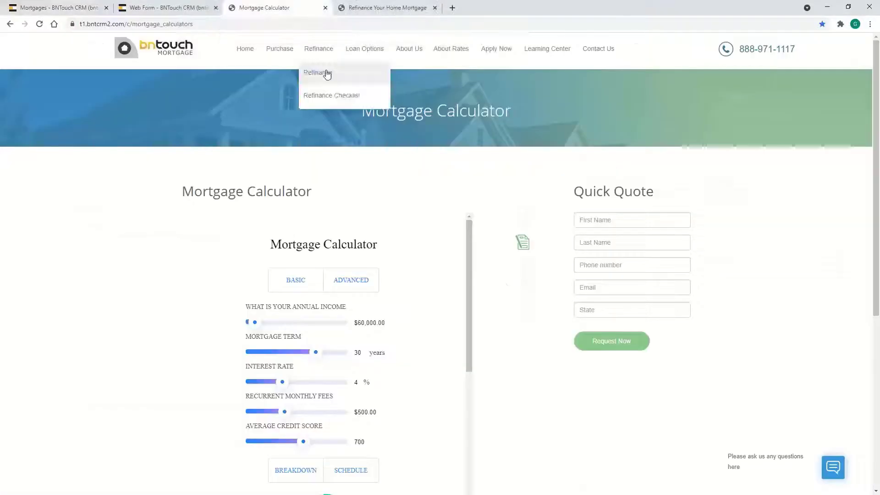
pyautogui.click(769, 466)
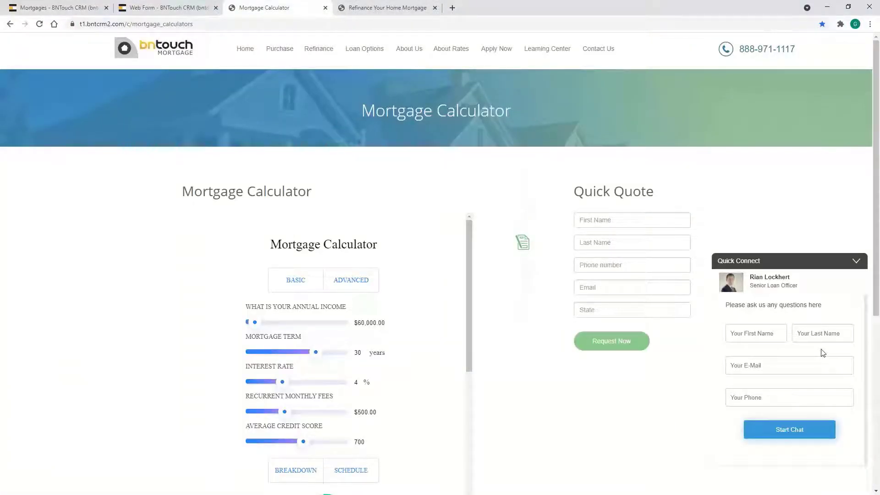
pyautogui.click(55, 8)
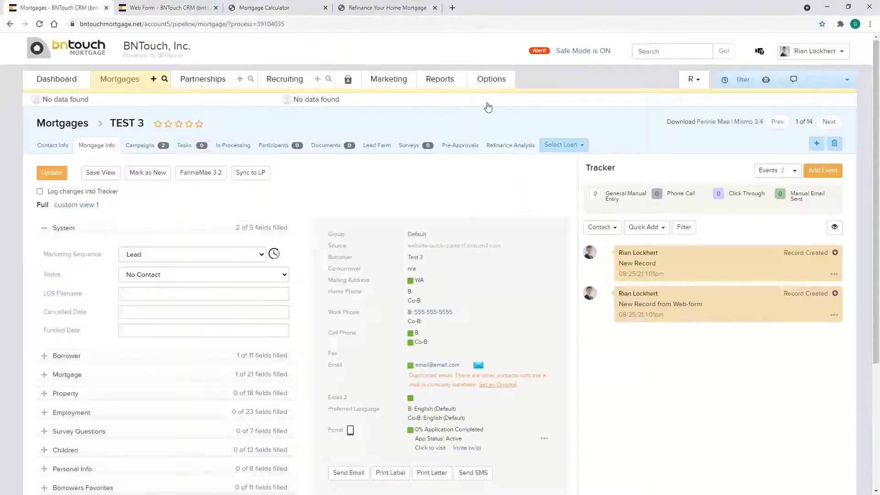
# Start a new chat widget via Connect Widget > Setup Chat Widgets > Add New and review its form
pyautogui.click(504, 86)
pyautogui.scroll(-9, 363, 188)
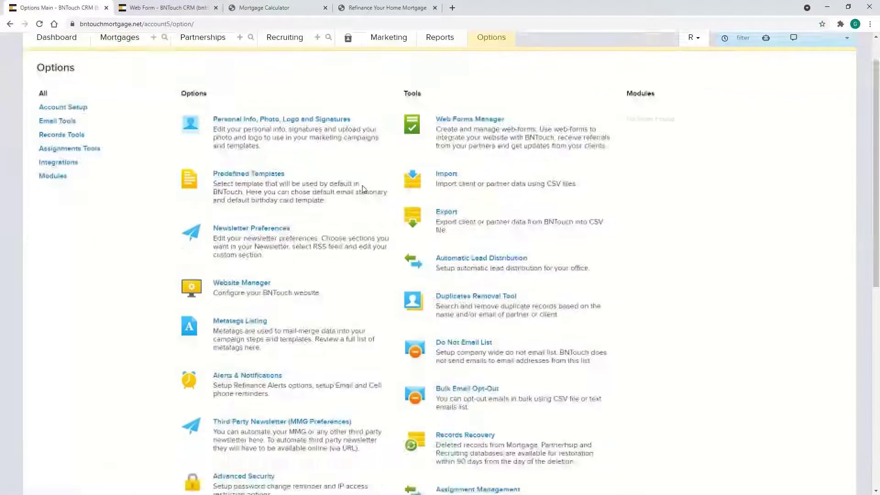
pyautogui.click(240, 374)
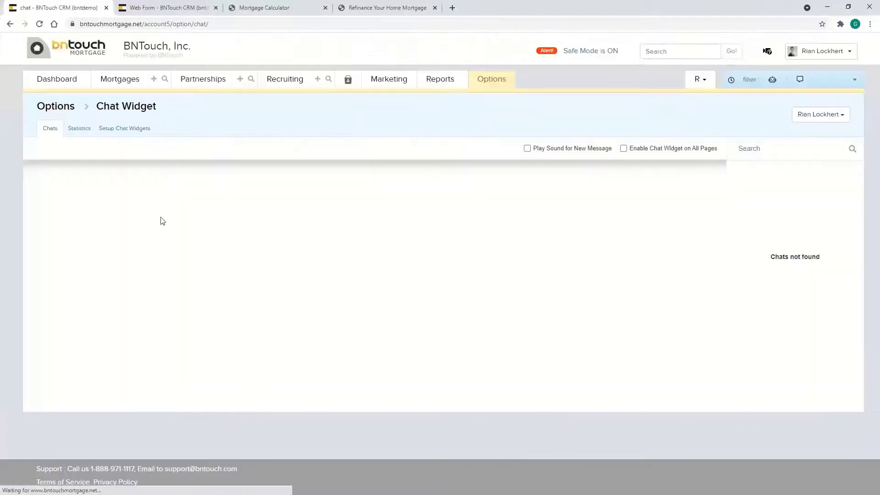
pyautogui.click(118, 128)
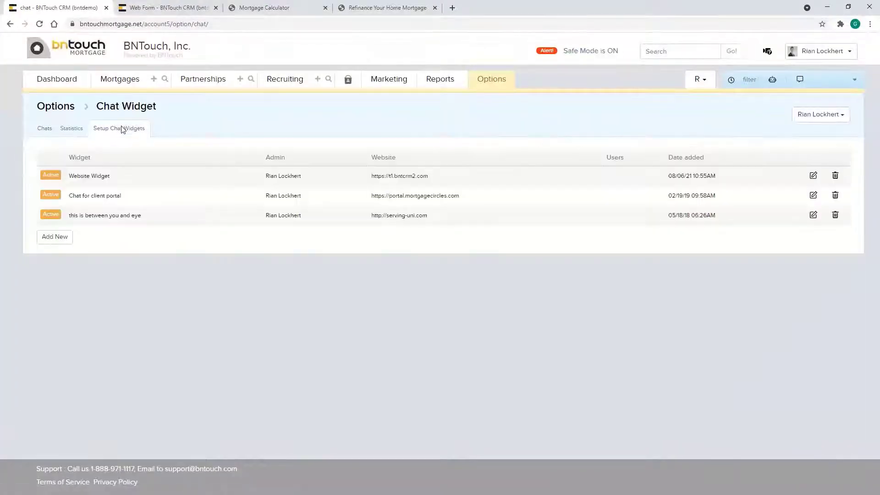
pyautogui.click(60, 240)
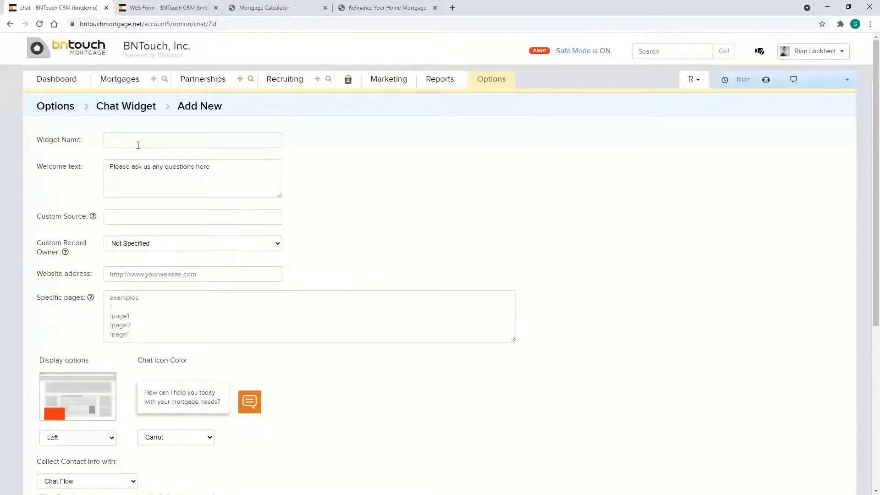
pyautogui.scroll(-1, 321, 126)
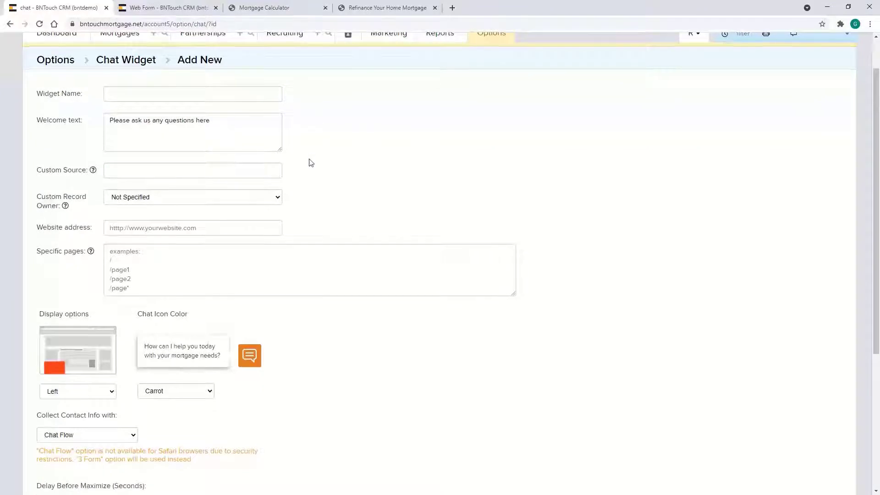
pyautogui.scroll(-3, 360, 177)
pyautogui.scroll(-1, 324, 246)
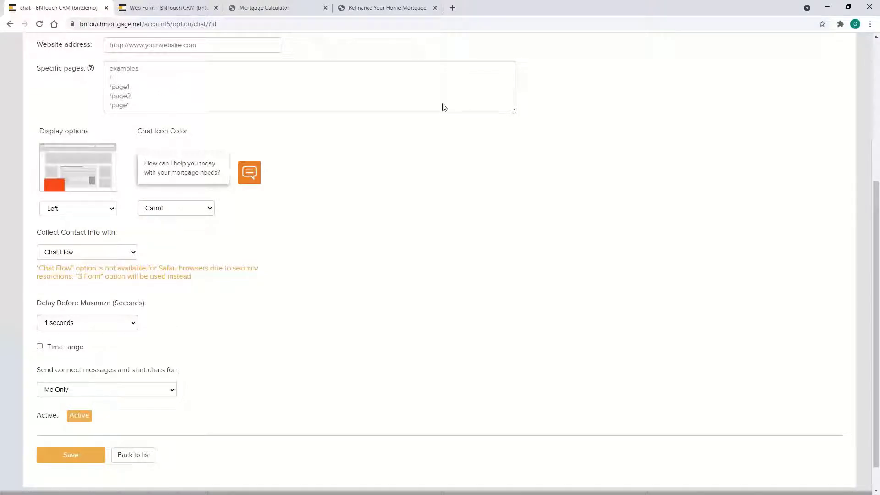
pyautogui.scroll(-1, 328, 194)
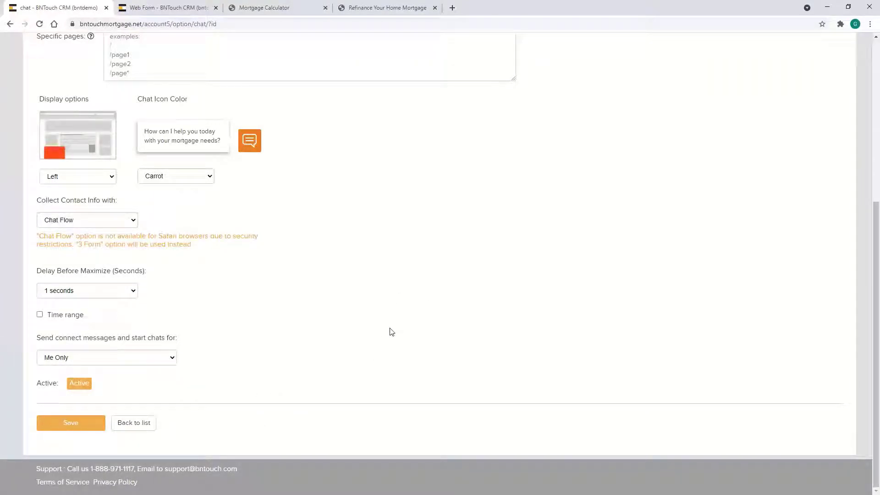
pyautogui.scroll(6, 392, 331)
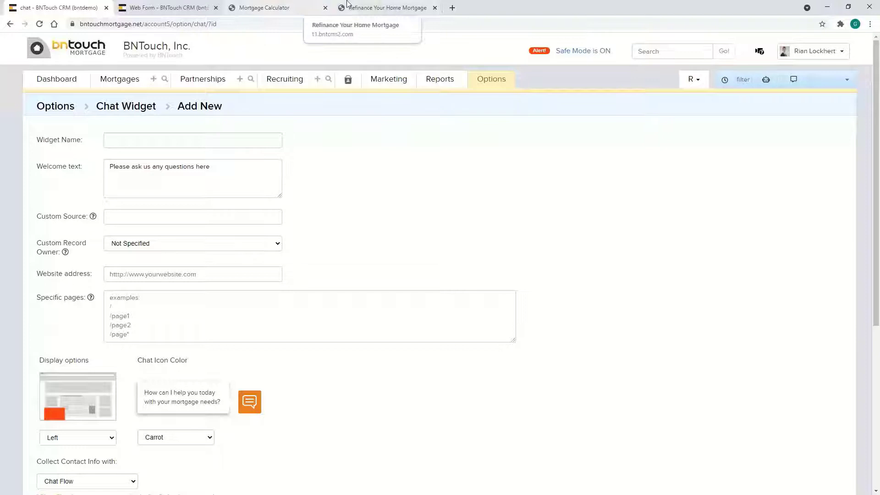
# View the Refinance page's chat widget, then return to the CRM Options page
pyautogui.click(380, 8)
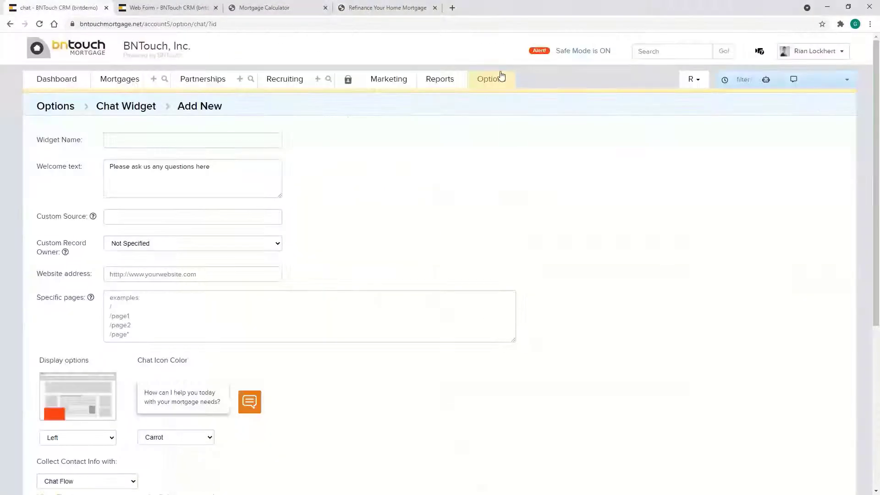
pyautogui.click(491, 78)
pyautogui.scroll(-10, 520, 295)
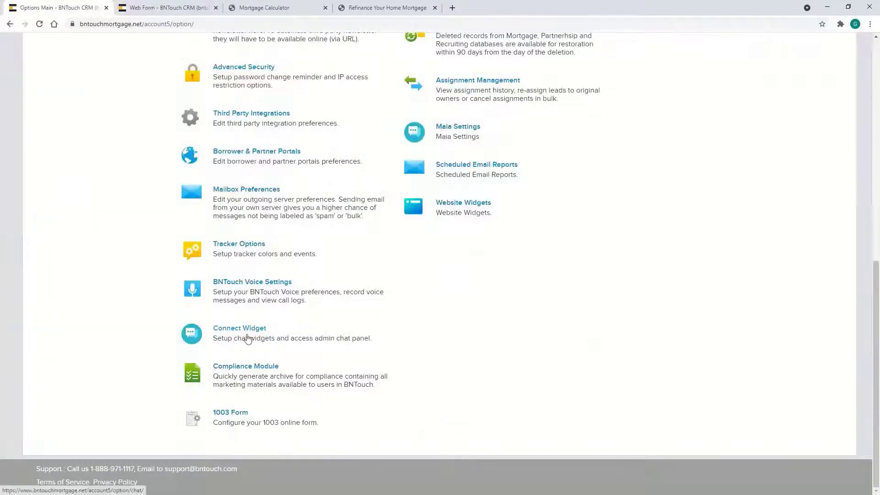
pyautogui.scroll(10, 248, 338)
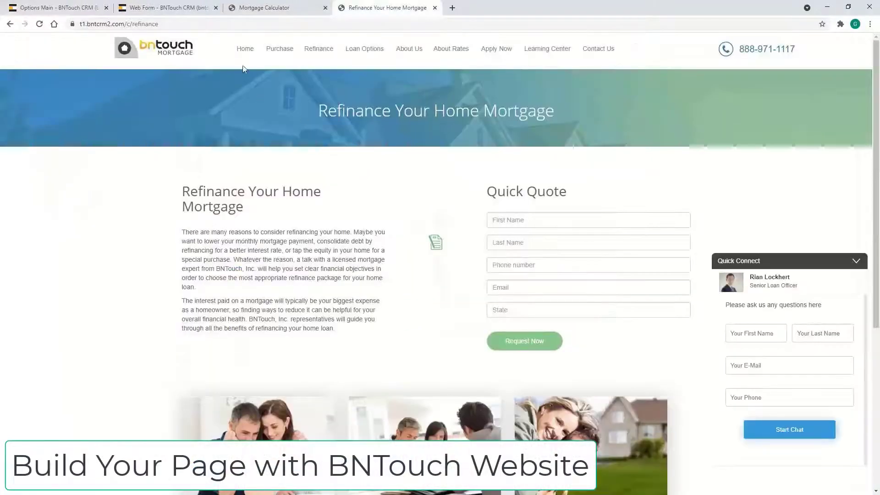
# Load t2.bntcrm2.com to show the home page with the Quality services banner and portal login
pyautogui.click(174, 22)
pyautogui.write('t2.bntcrm2.com')
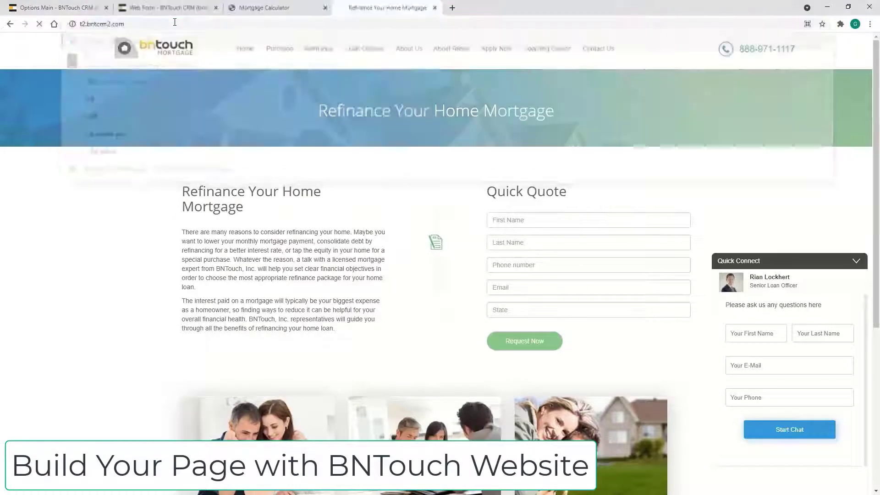
pyautogui.press('Return')
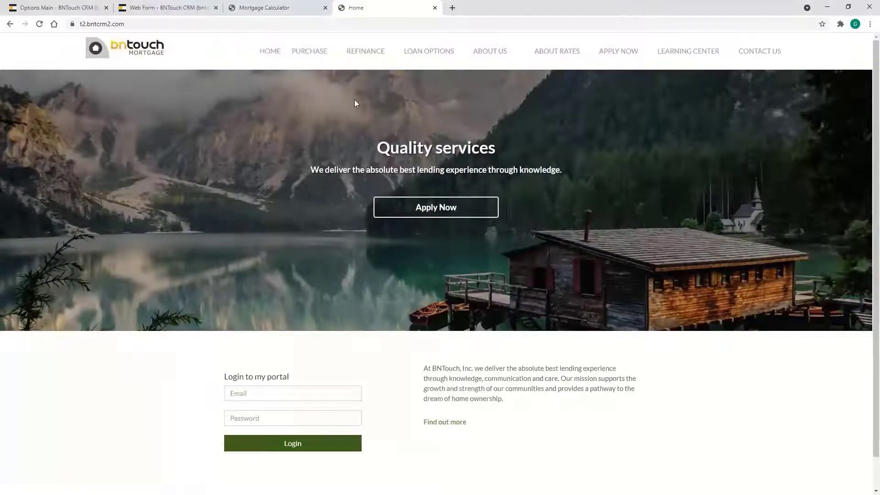
# Scroll through the Website Manager's BNTouch Website setup steps and templates, then go back to Options
pyautogui.click(100, 4)
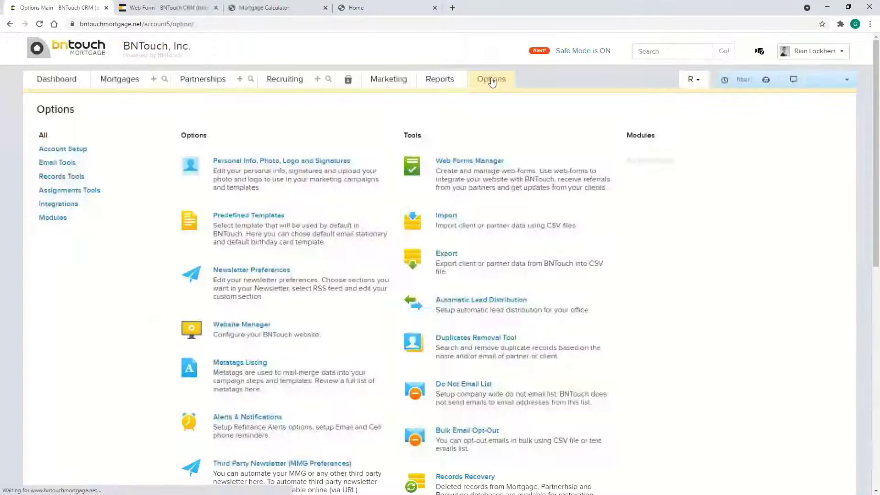
pyautogui.click(240, 329)
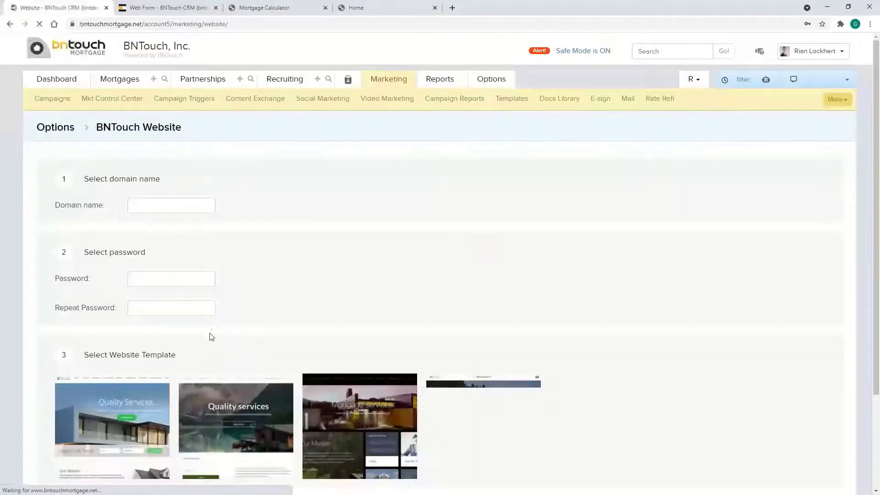
pyautogui.scroll(-2, 114, 69)
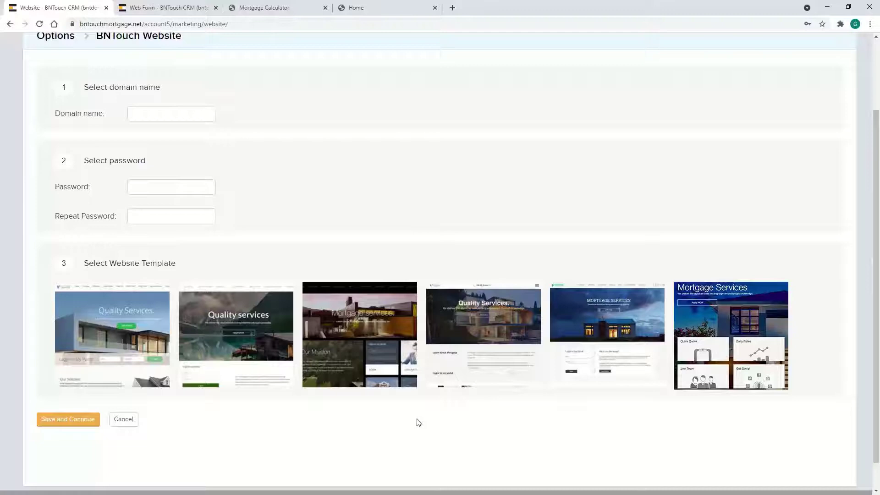
pyautogui.scroll(2, 337, 194)
pyautogui.scroll(-2, 245, 159)
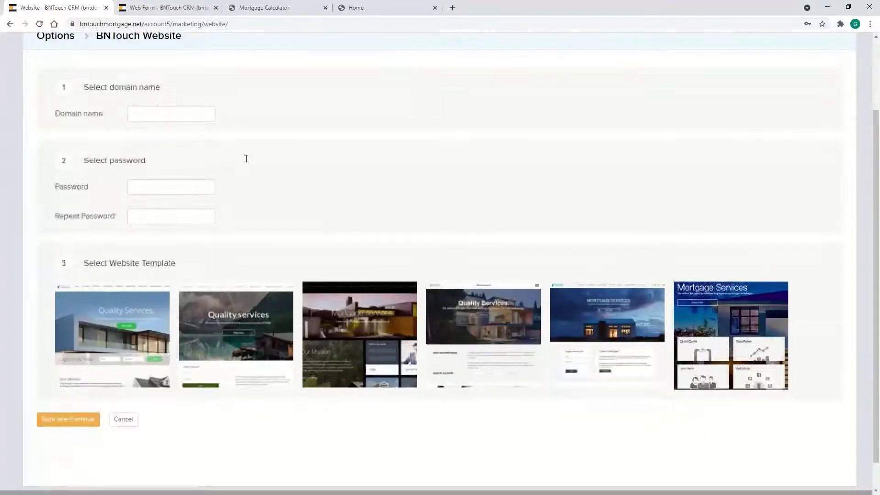
pyautogui.moveTo(55, 297)
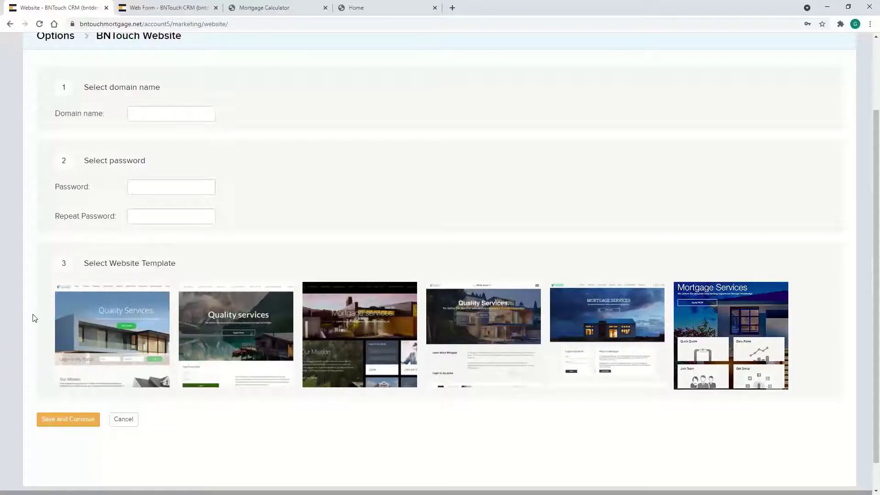
pyautogui.scroll(2, 319, 207)
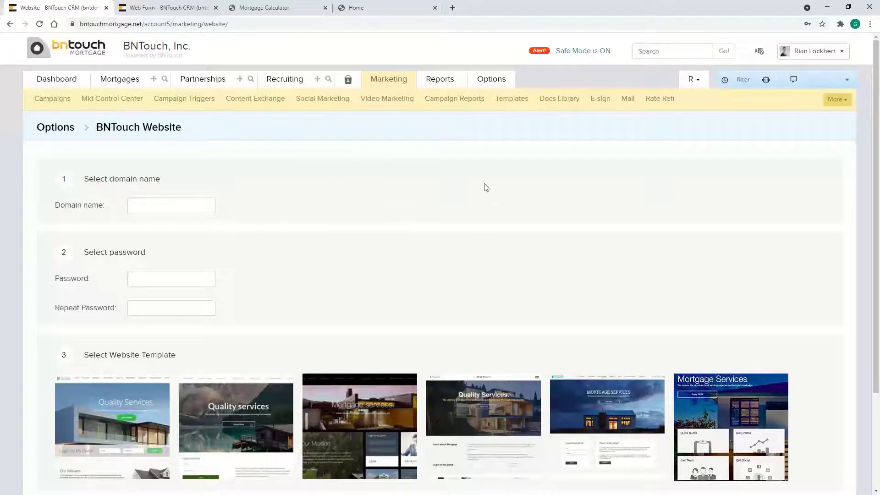
pyautogui.click(494, 83)
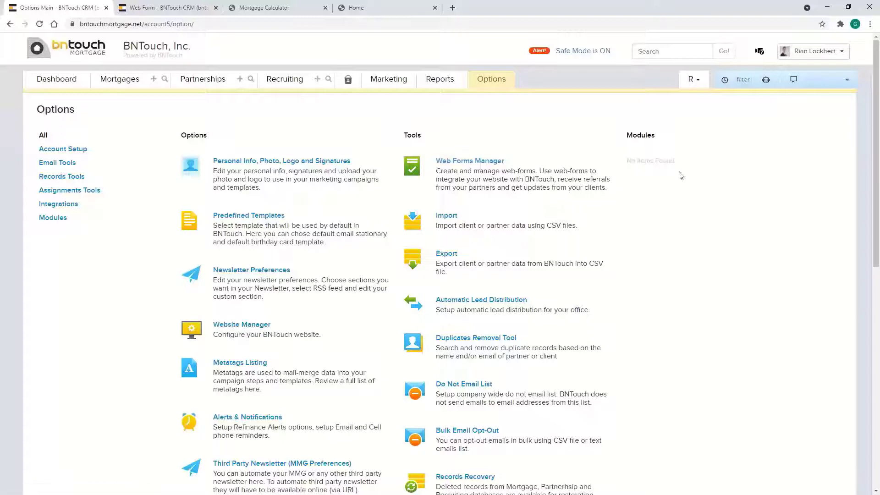
# Switch to the Mortgage Calculator page and raise the annual income to recalculate the payment
pyautogui.click(275, 5)
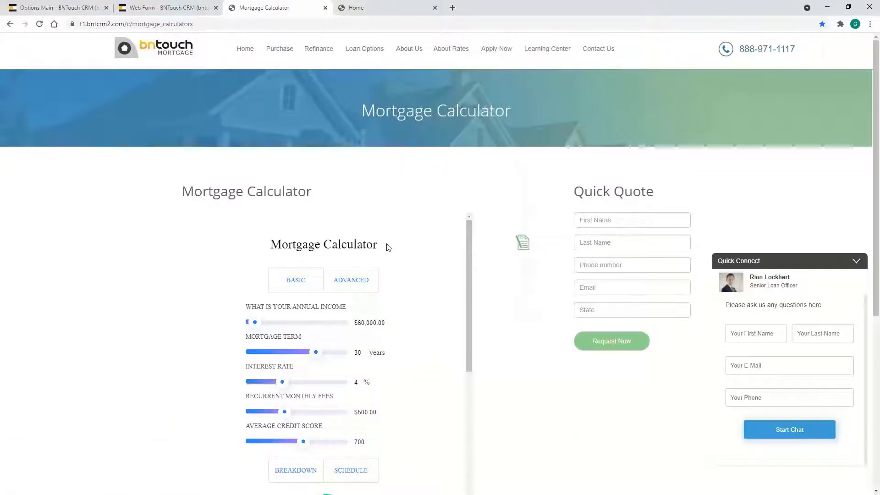
pyautogui.scroll(-2, 387, 249)
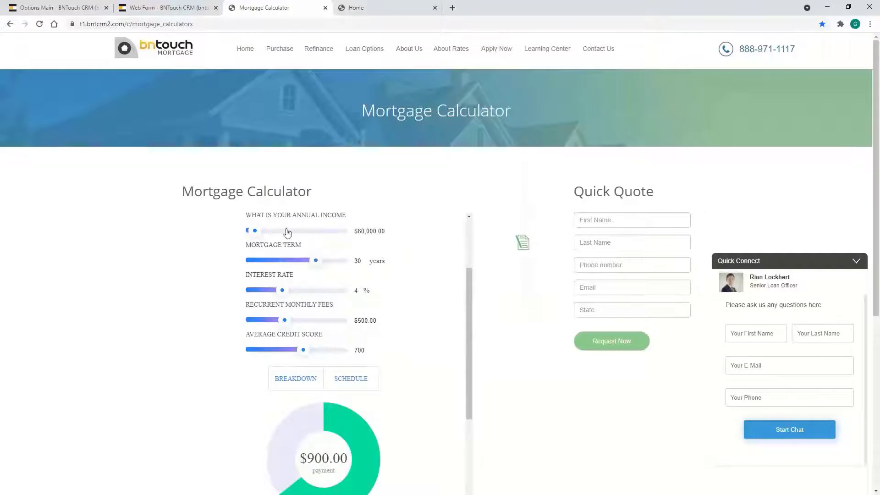
pyautogui.click(255, 232)
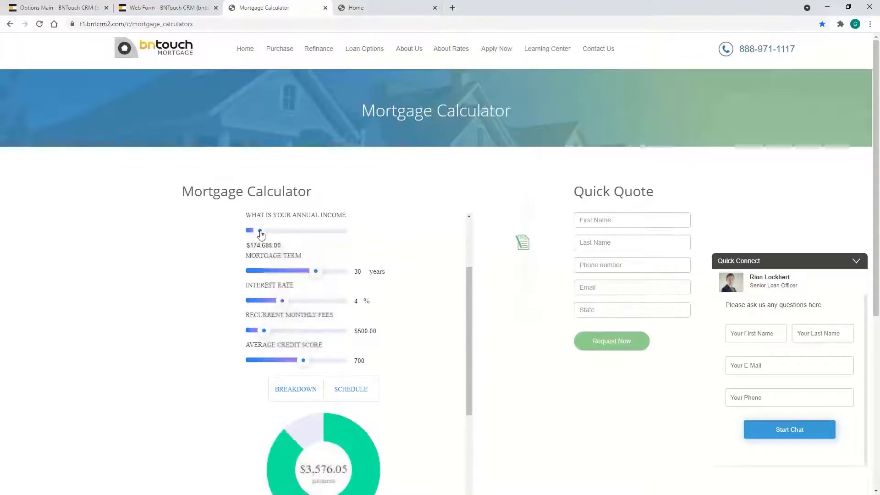
# Scroll through the calculator's payment Breakdown chart and input sliders
pyautogui.scroll(-1, 399, 232)
pyautogui.scroll(-1, 399, 231)
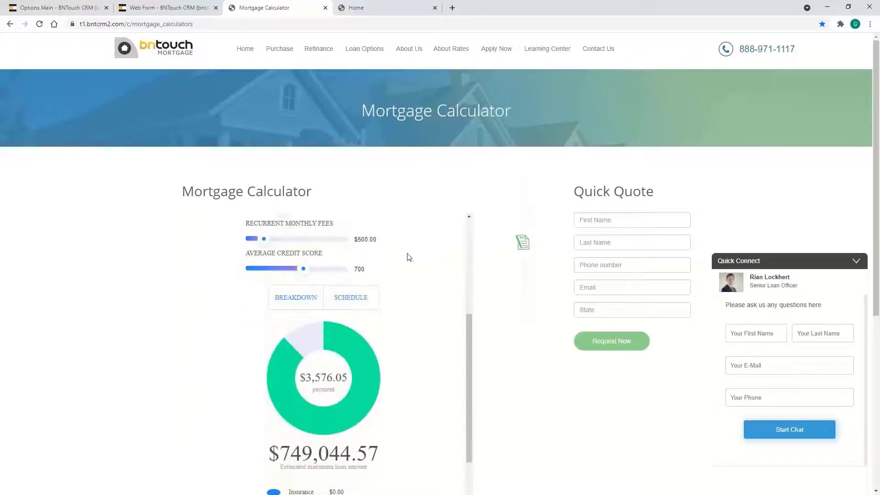
pyautogui.scroll(-2, 409, 266)
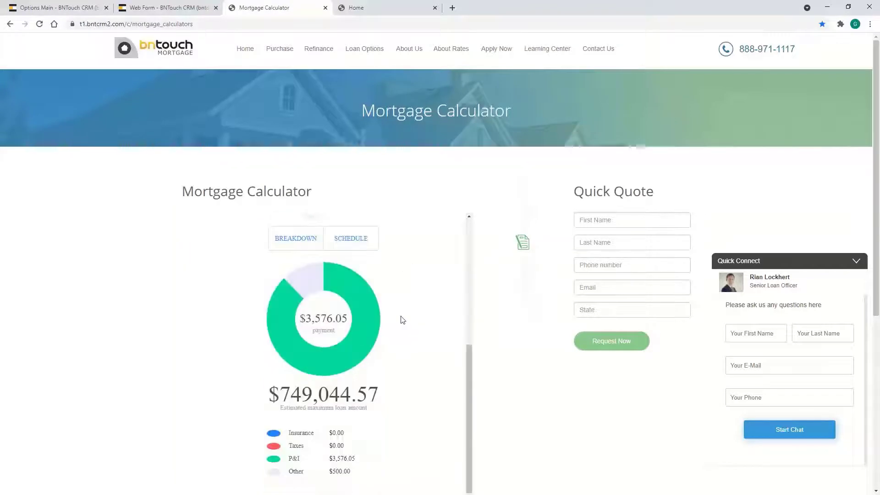
pyautogui.scroll(-2, 408, 350)
pyautogui.scroll(-1, 402, 347)
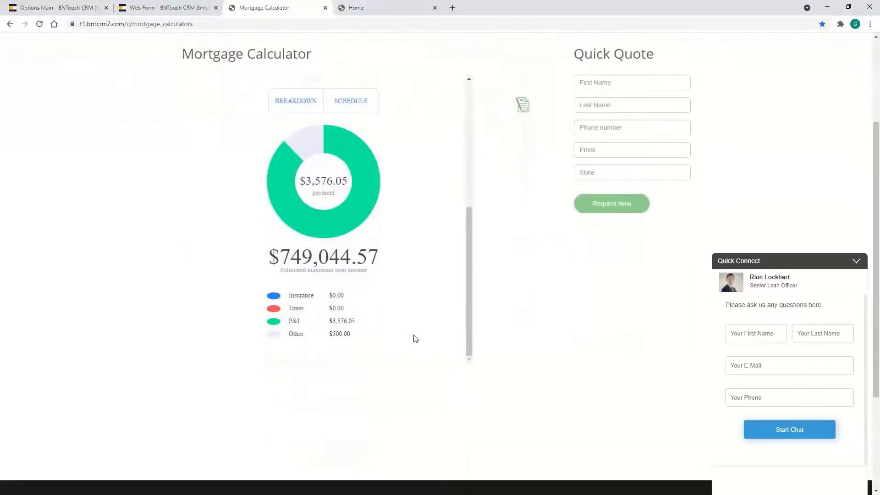
pyautogui.scroll(4, 398, 347)
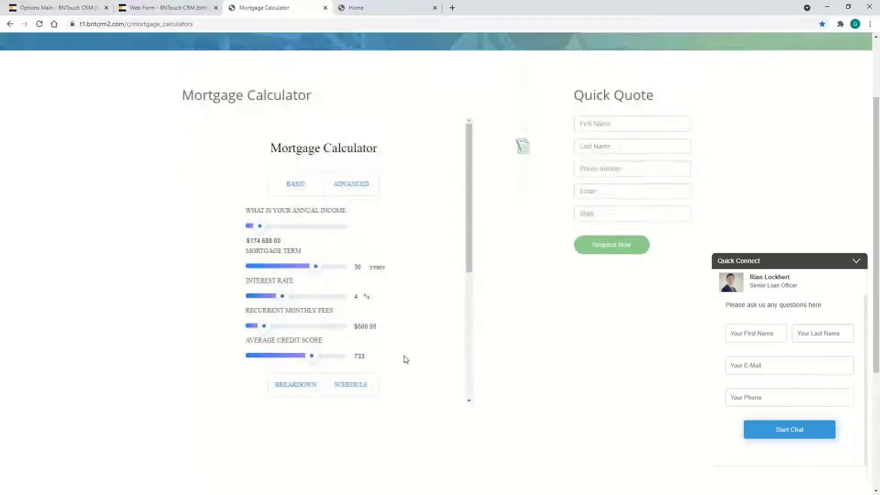
pyautogui.scroll(2, 178, 272)
# In a new tab, open the MortgageCircles App Store page and scroll to its iPhone screenshots
pyautogui.hotkey('ctrl', 't')
pyautogui.write('mortga')
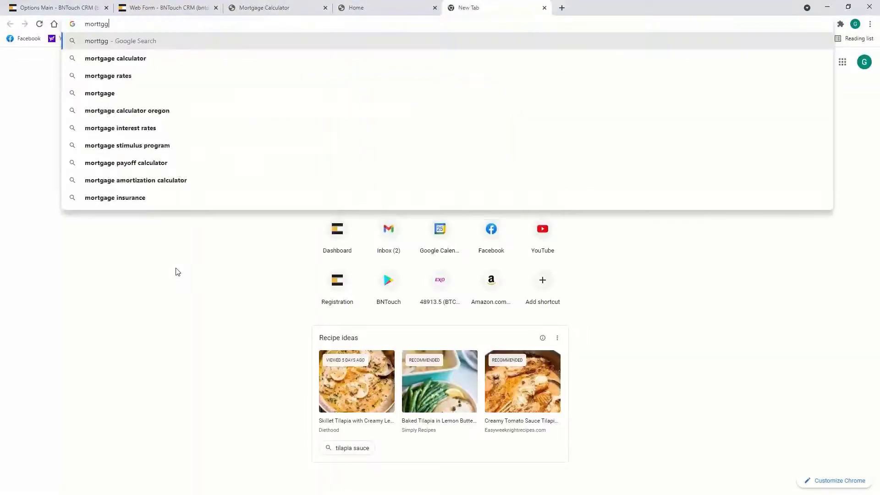
pyautogui.write('gecircles/id710471915')
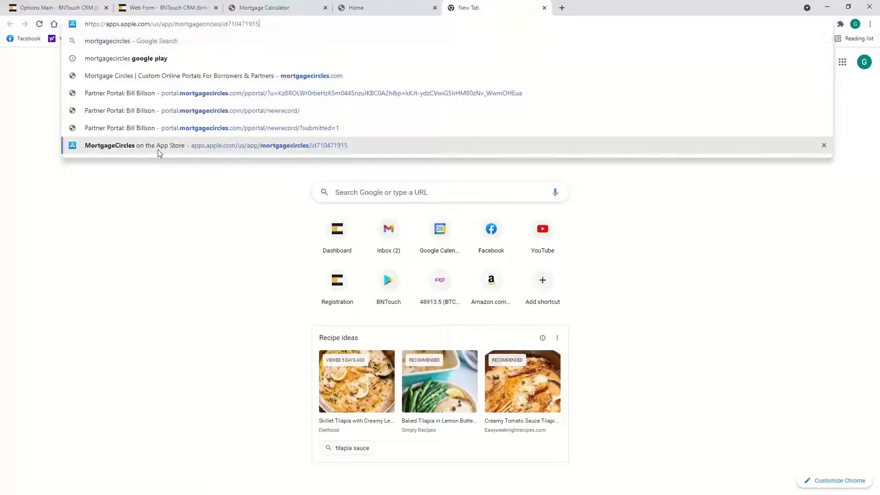
pyautogui.click(157, 149)
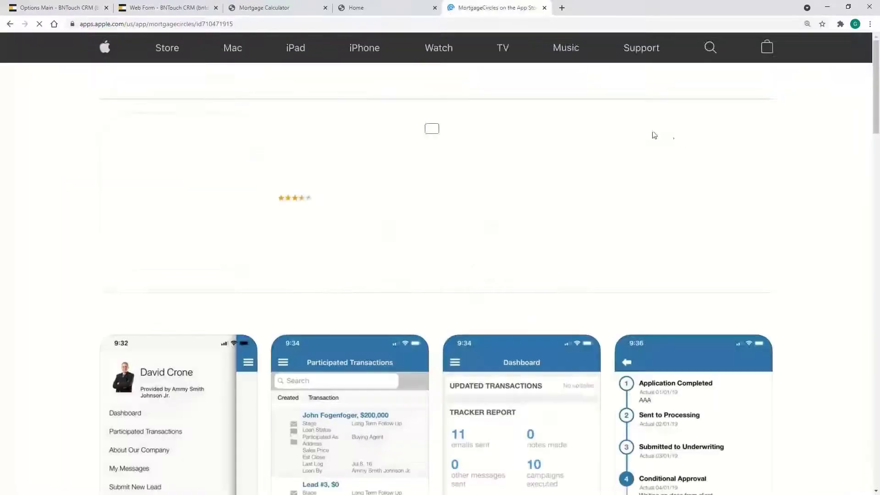
pyautogui.scroll(-2, 305, 157)
pyautogui.scroll(-1, 284, 169)
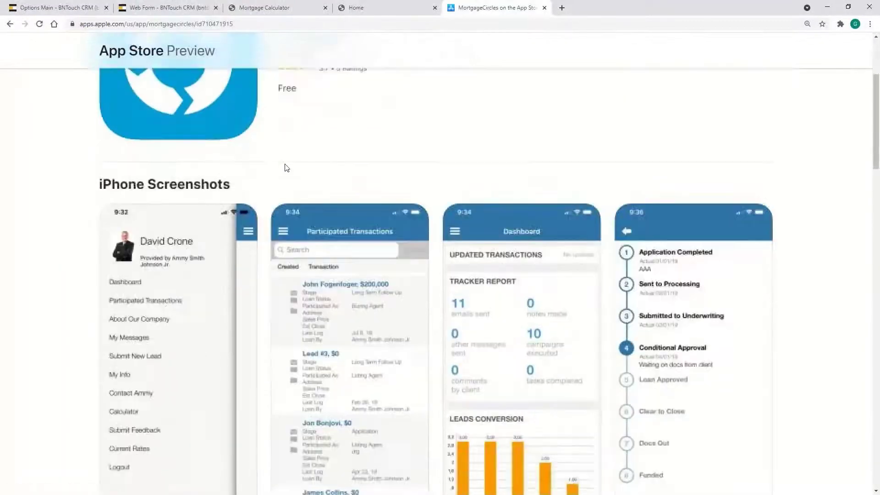
pyautogui.scroll(-1, 260, 172)
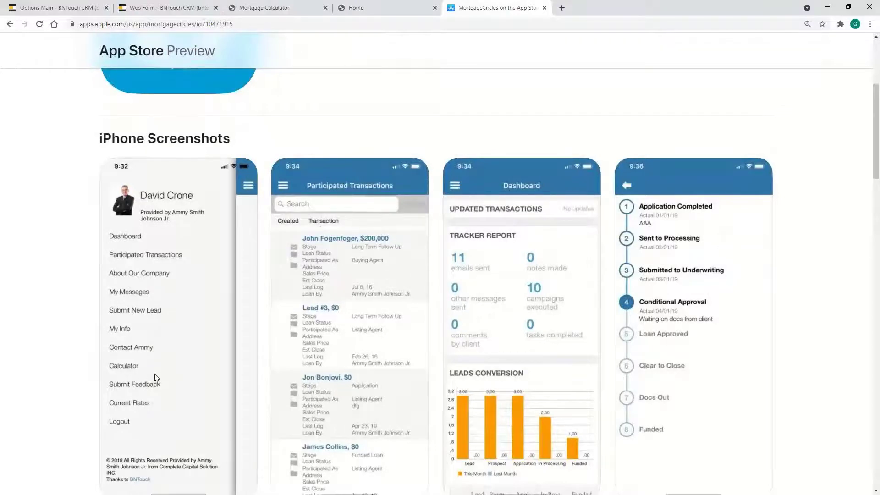
# Open the Test 3 lead's record in the CRM and launch its borrower Loan Portal
pyautogui.click(87, 12)
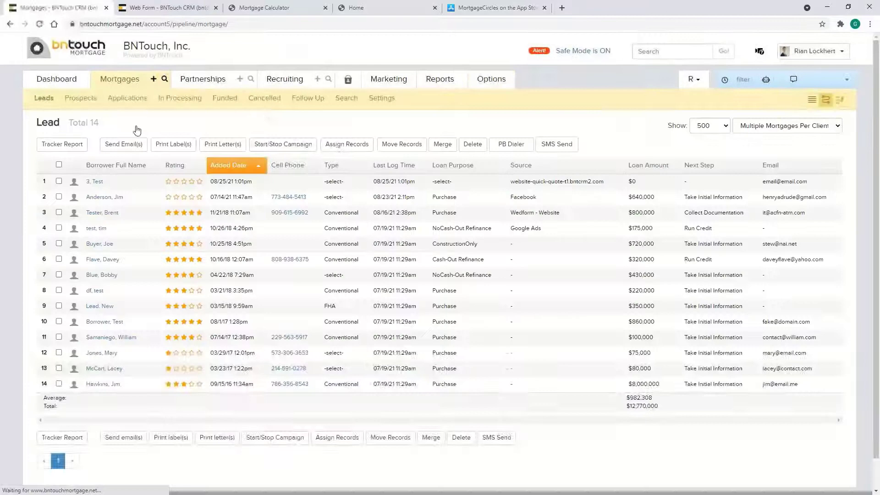
pyautogui.click(96, 182)
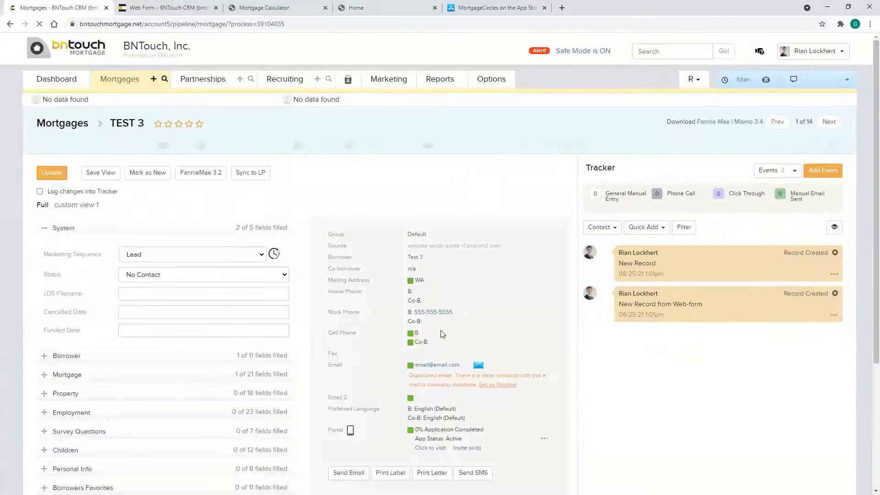
pyautogui.click(411, 306)
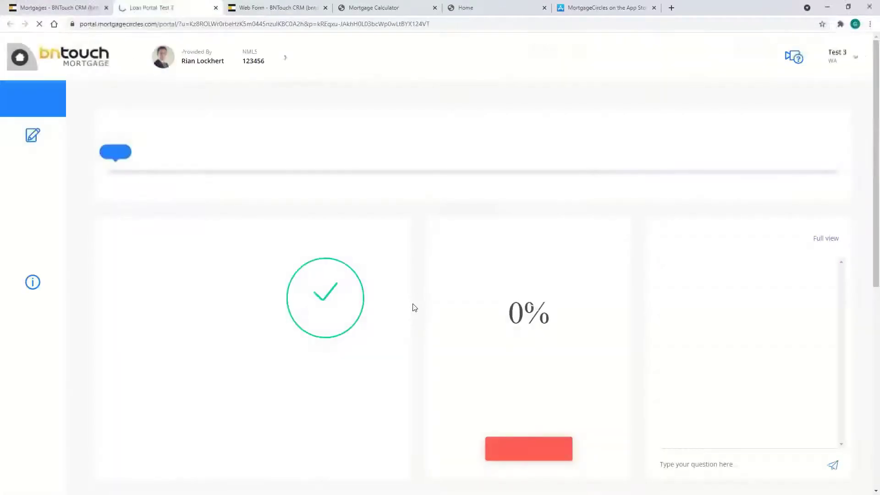
# Review the portal's Pre-Approval Calculator with ADVANCED inputs shown, then return to the CRM
pyautogui.scroll(-8, 415, 284)
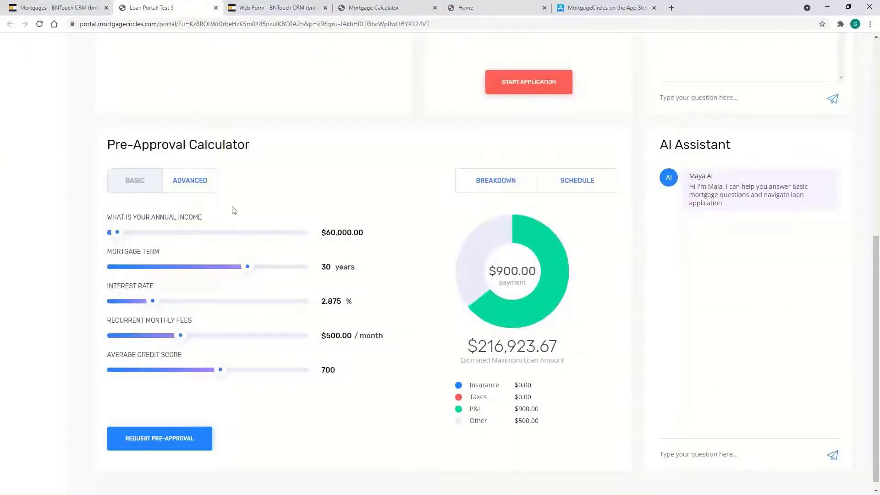
pyautogui.click(190, 181)
pyautogui.scroll(-2, 387, 151)
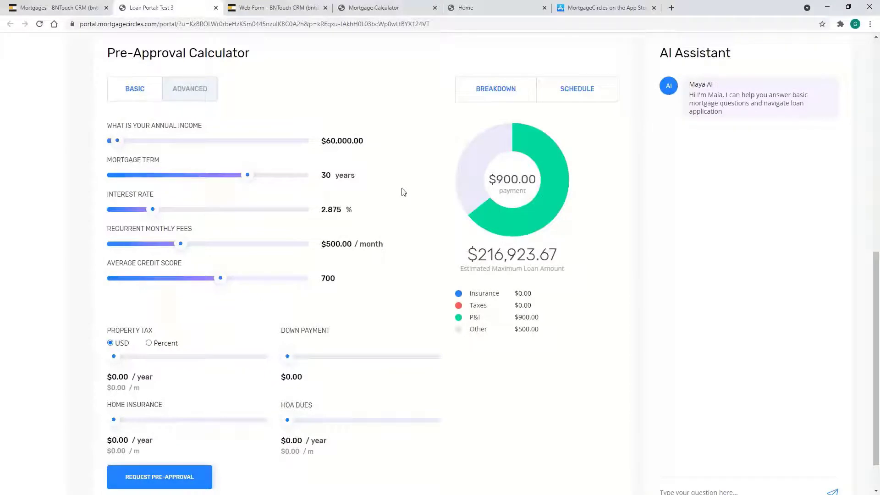
pyautogui.scroll(10, 398, 272)
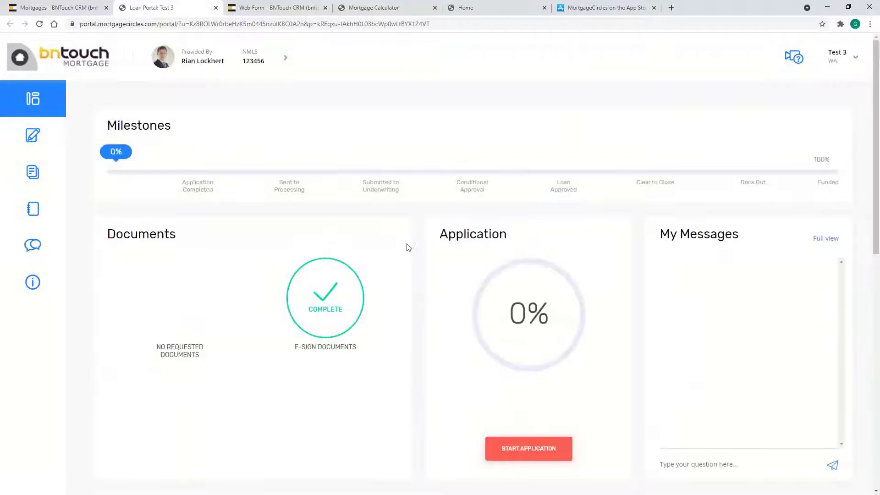
pyautogui.scroll(-2, 407, 249)
pyautogui.scroll(3, 407, 275)
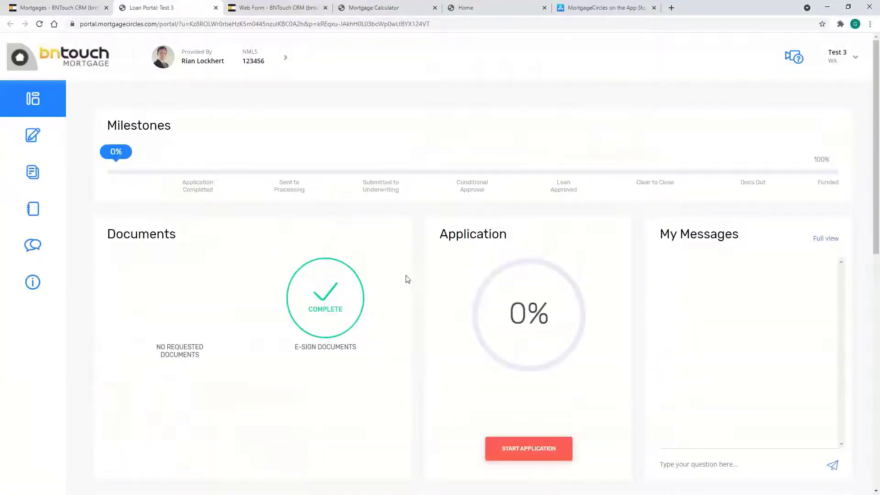
pyautogui.click(59, 13)
# Go to Options and open Website Widgets under Tools to view the widget embed code
pyautogui.click(503, 81)
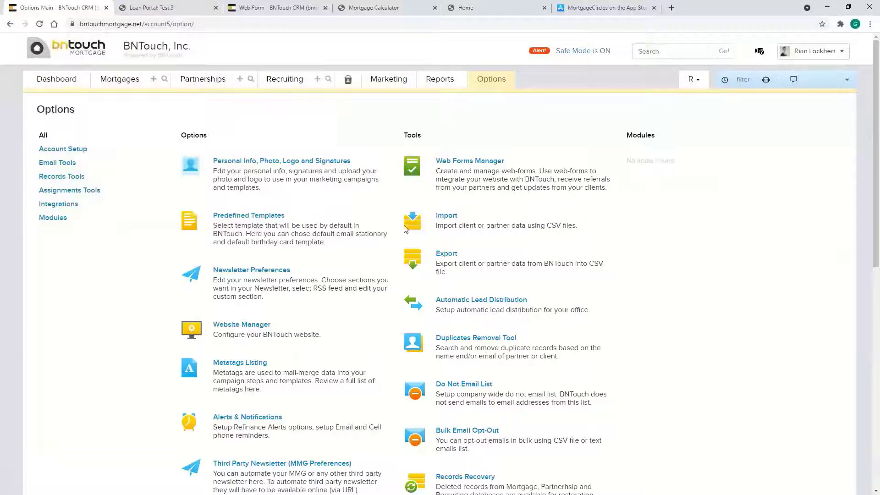
pyautogui.scroll(-3, 357, 263)
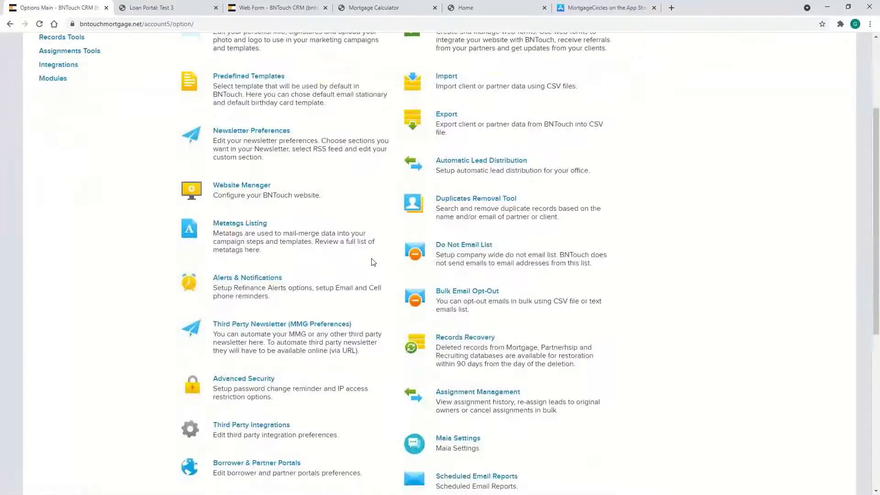
pyautogui.scroll(-3, 373, 262)
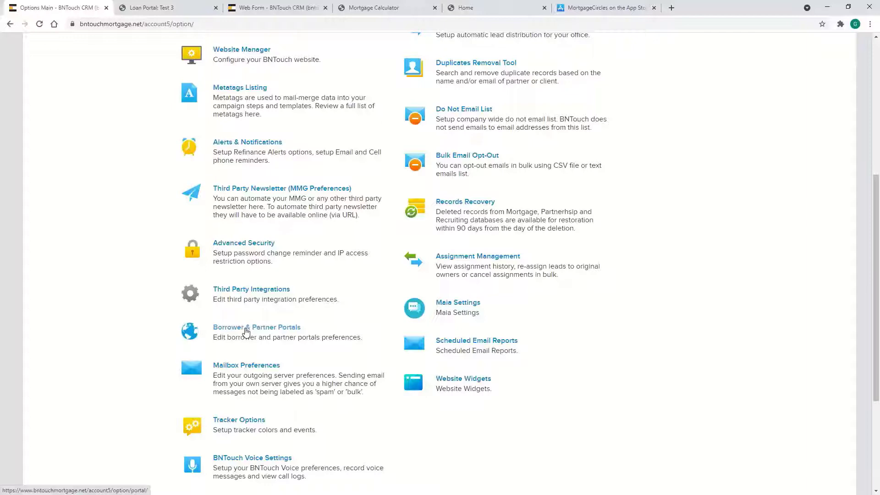
pyautogui.scroll(7, 691, 367)
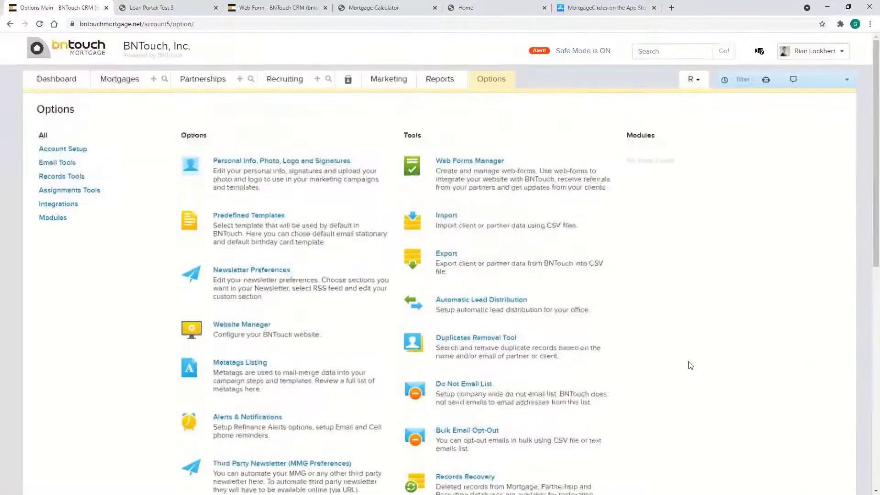
pyautogui.scroll(-8, 411, 188)
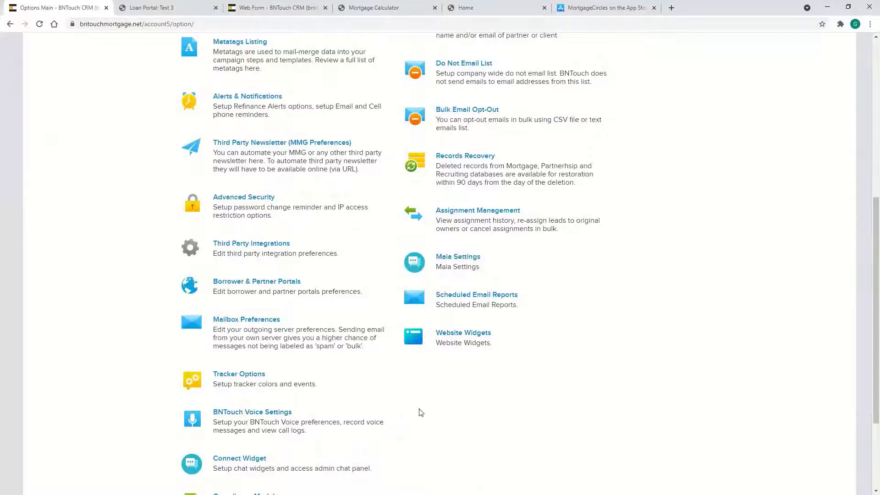
pyautogui.click(463, 339)
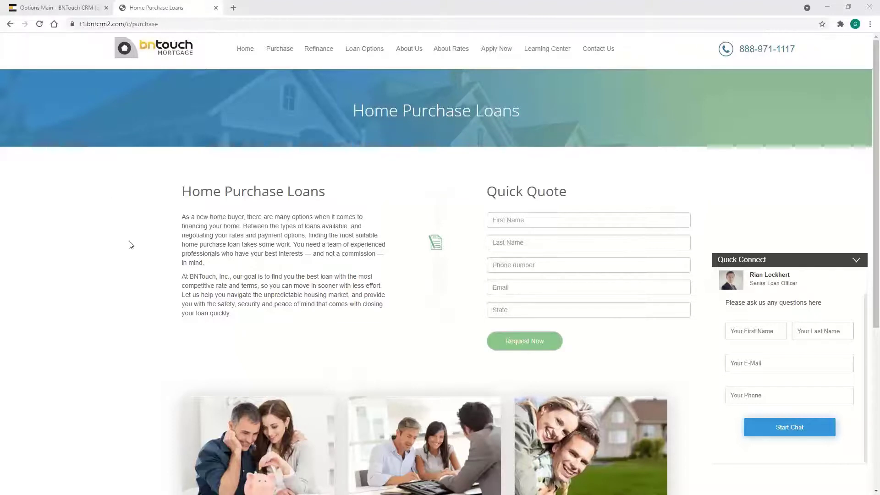
# Load the bntouch.com/v6/ website in place of the current address
pyautogui.click(142, 54)
pyautogui.click(141, 26)
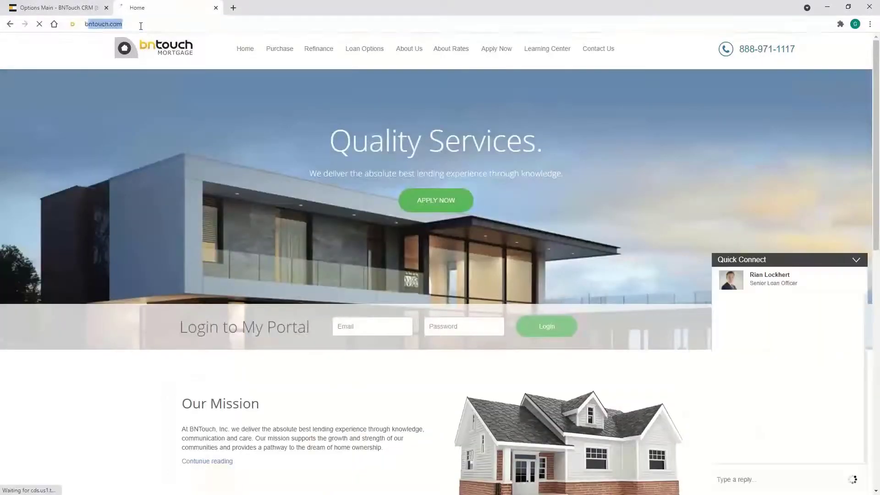
pyautogui.write('bntouch.com/v6/')
pyautogui.press('Return')
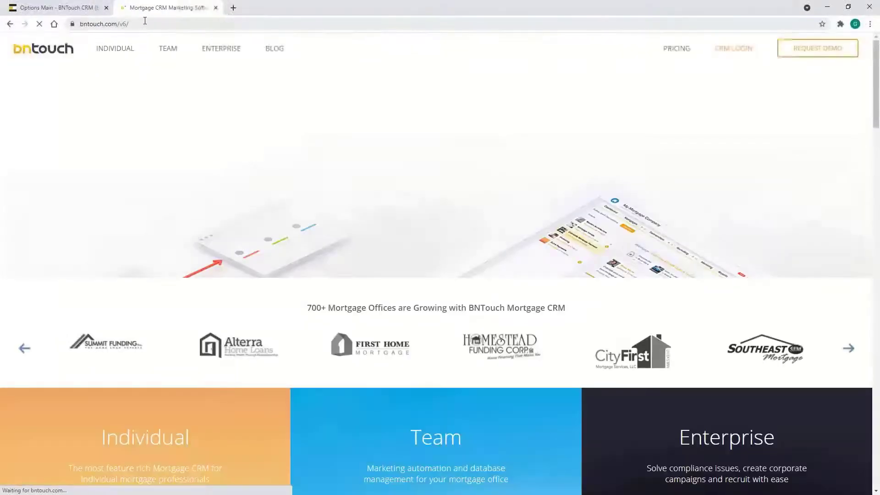
# Open the BNTouch Blog and filter it to the How To's category of articles
pyautogui.click(273, 49)
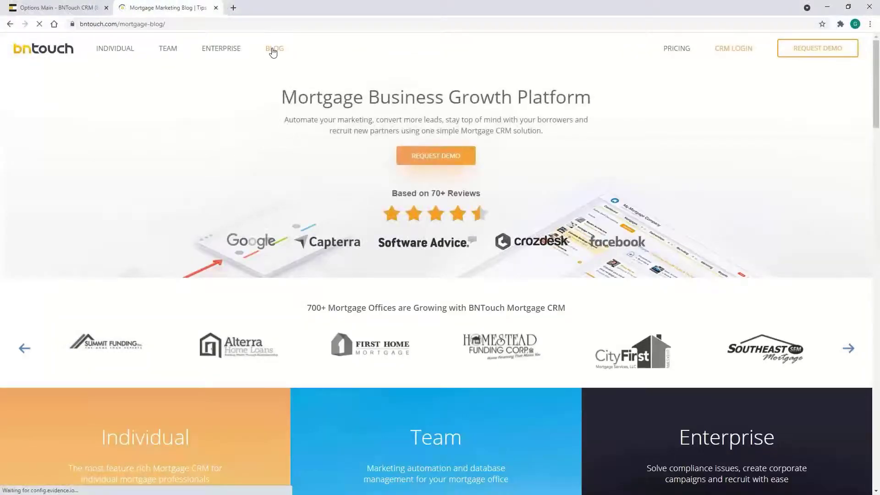
pyautogui.scroll(-4, 339, 245)
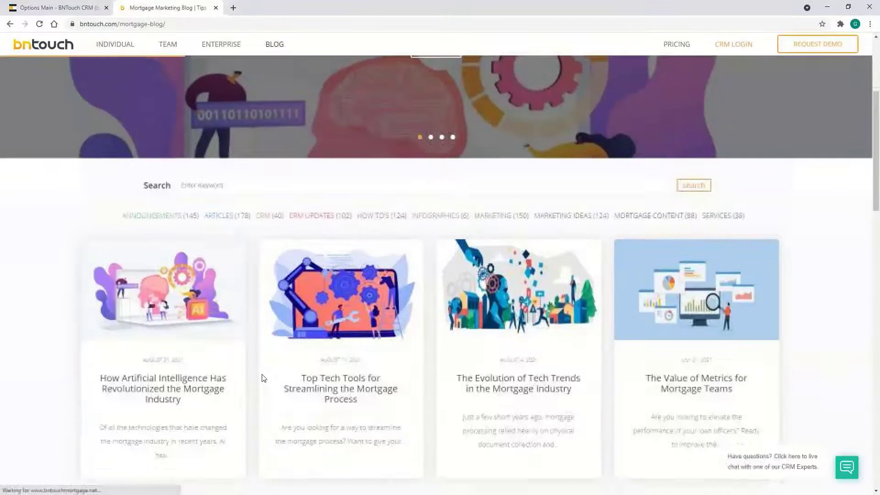
pyautogui.click(377, 191)
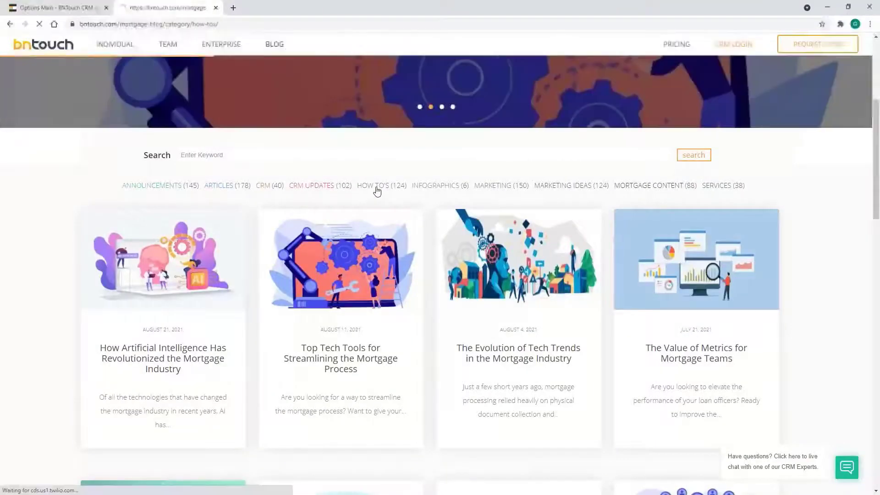
pyautogui.scroll(-5, 390, 216)
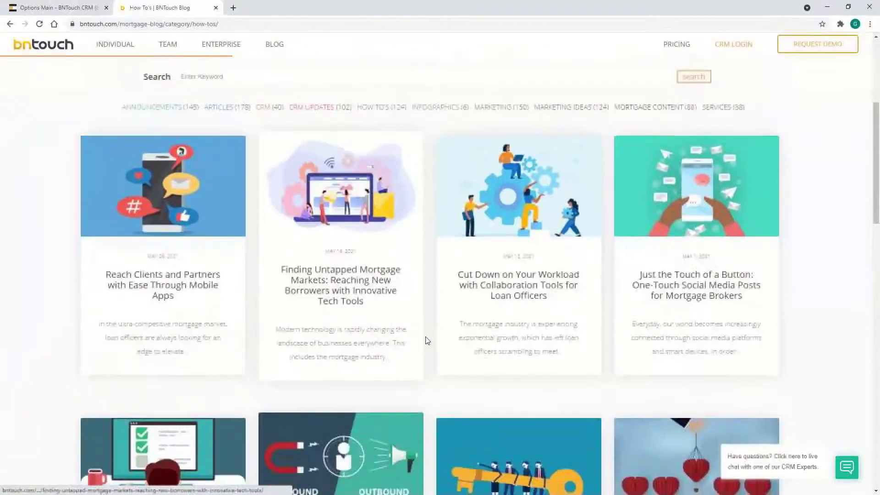
pyautogui.scroll(-1, 426, 340)
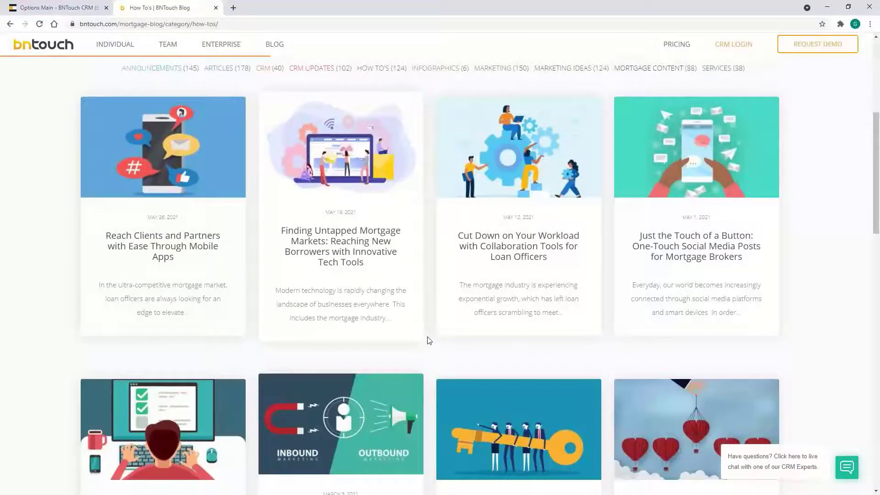